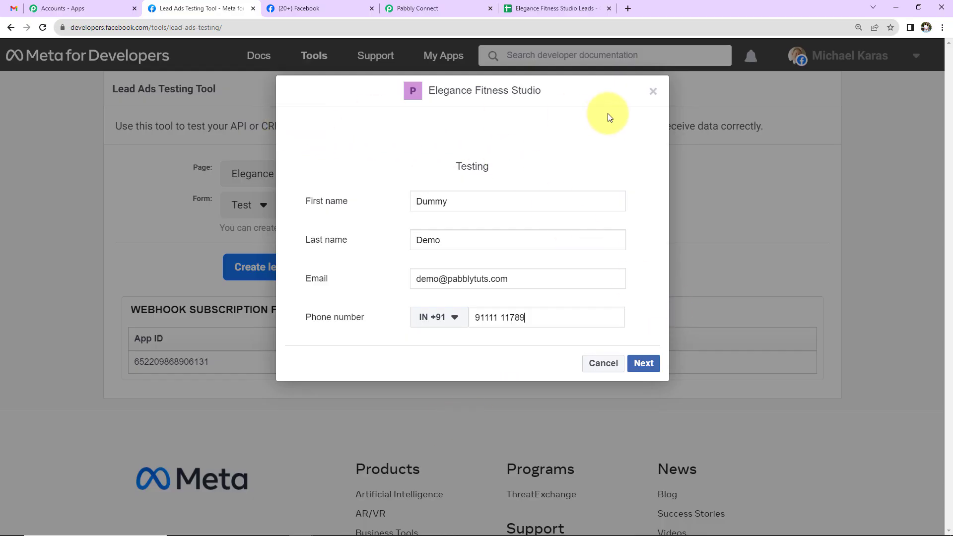
Advance the Elegance Fitness Studio test lead to Terms and Conditions, then switch to Pabbly Connect
click(645, 363)
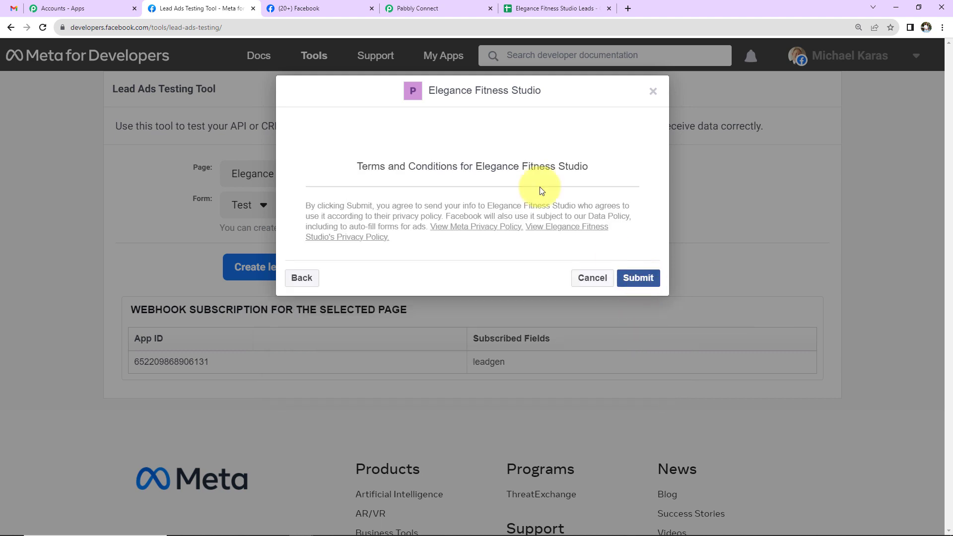
click(522, 8)
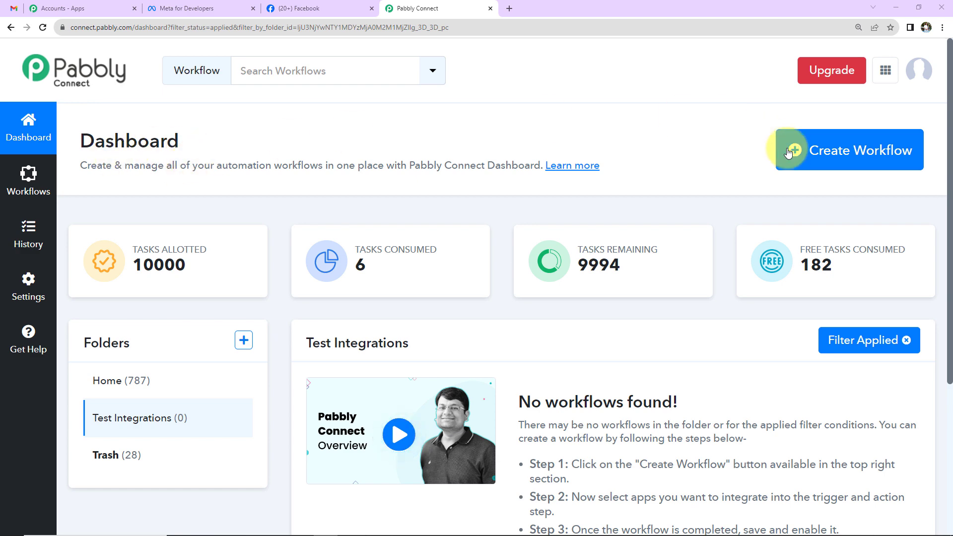
Create workflow 'Add Facebook Leads Detail in Google Sheets Automatically (in Minutes)' in Test Integrations
click(822, 163)
click(363, 250)
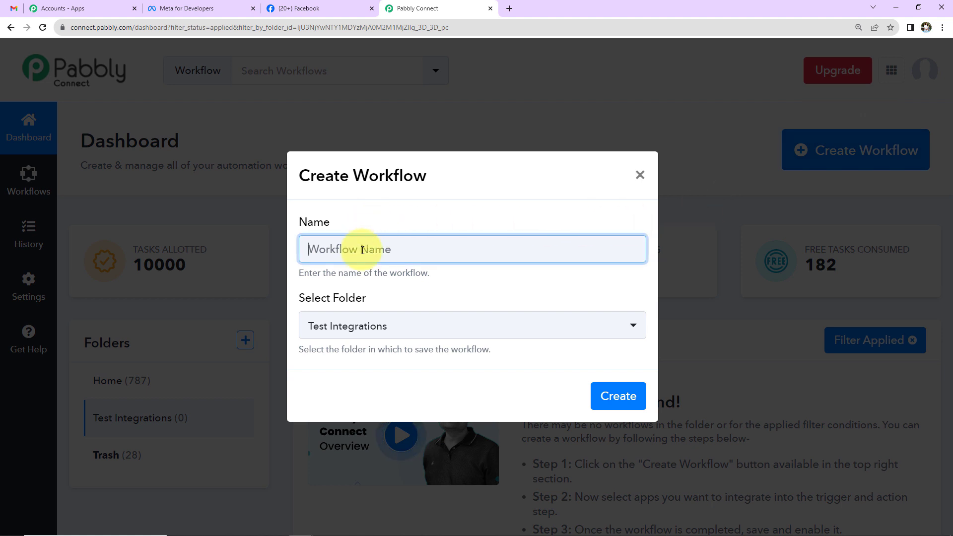
key(ctrl+v)
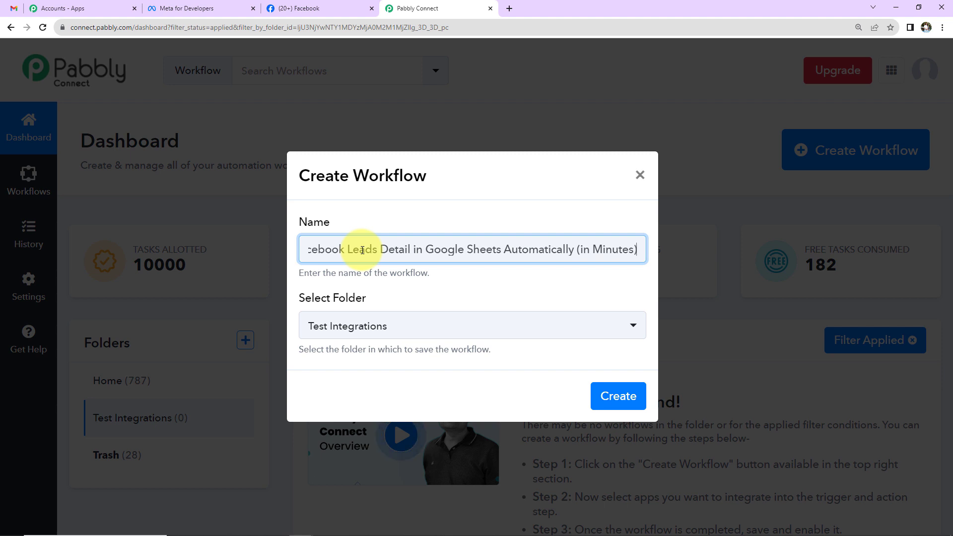
click(618, 406)
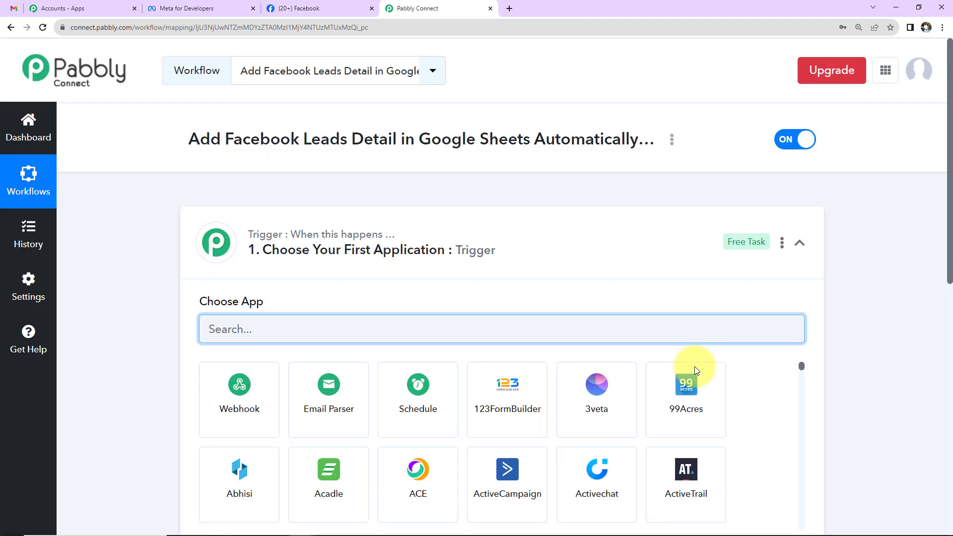
Set the trigger app to Facebook Lead Ads with event New Lead (Instant)
click(800, 243)
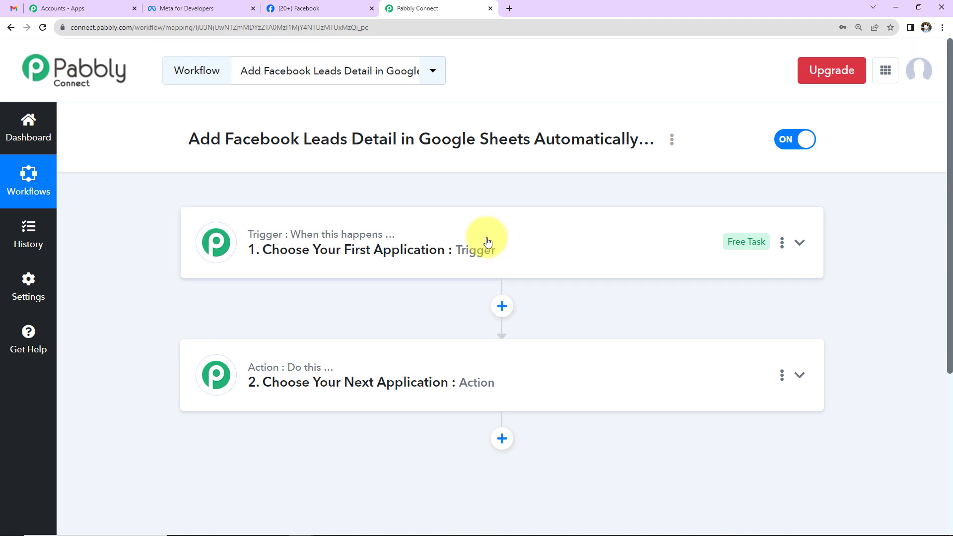
click(512, 246)
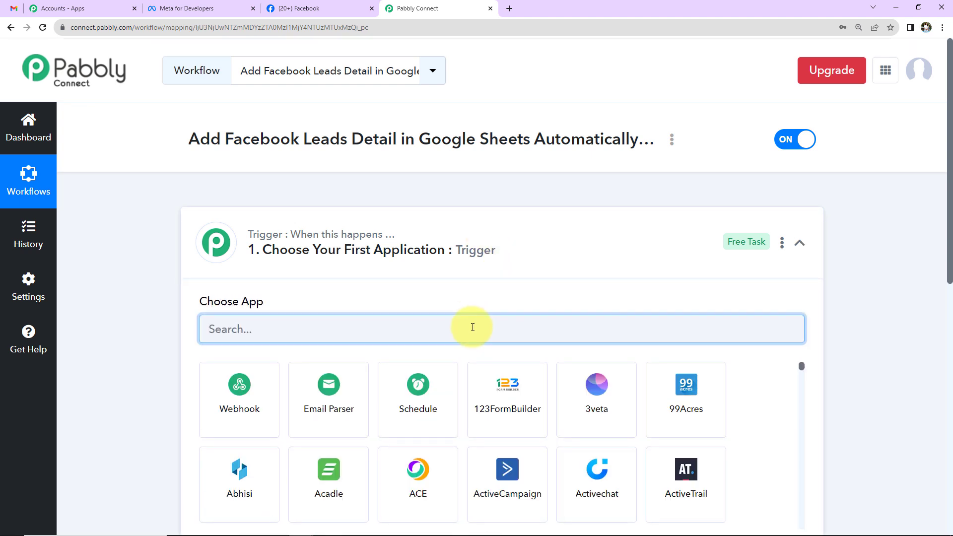
text(faceb)
click(355, 407)
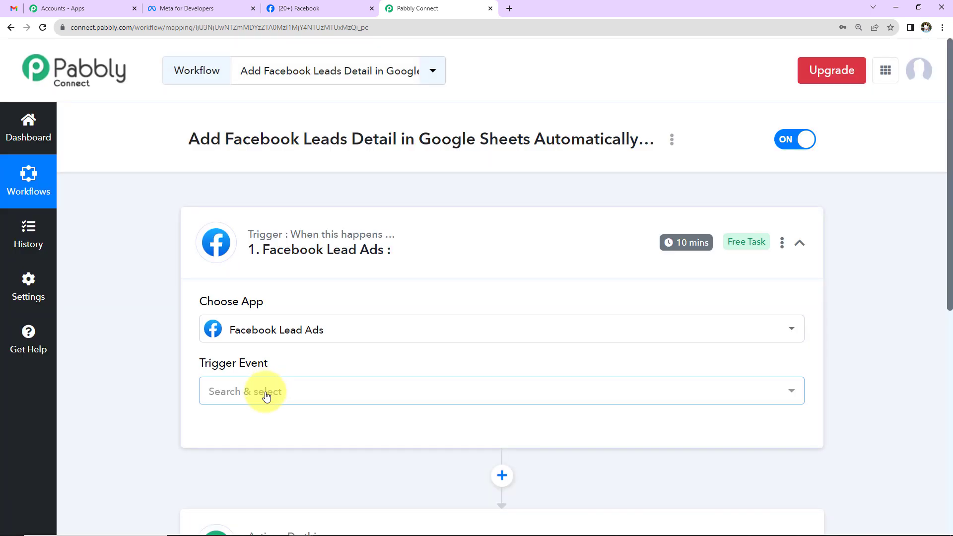
click(262, 389)
click(242, 301)
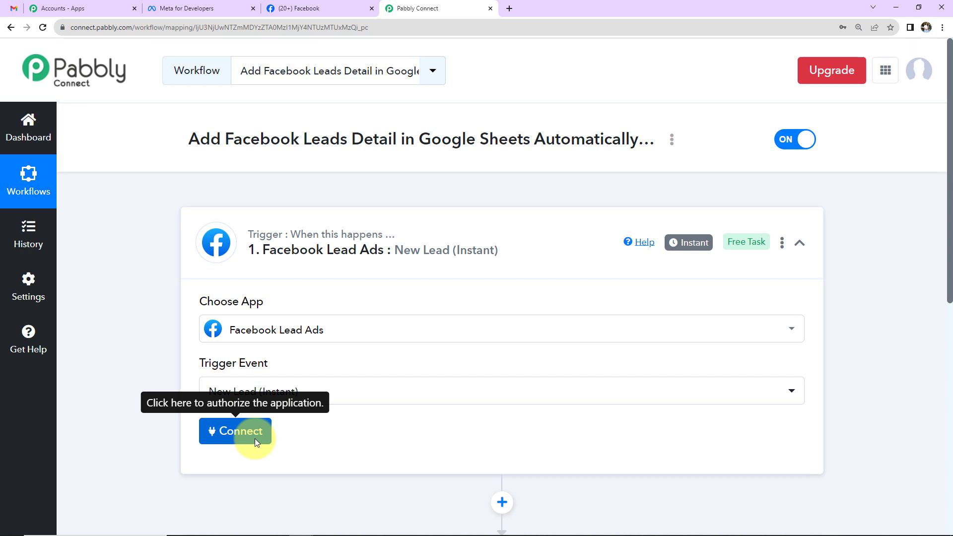
Add and authorise a new Facebook Lead Ads connection for the trigger
click(255, 439)
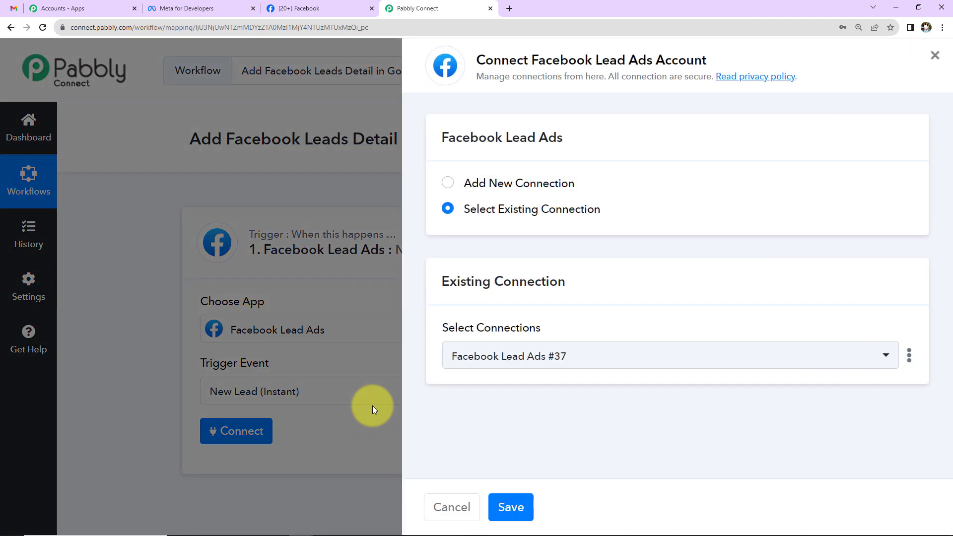
click(478, 186)
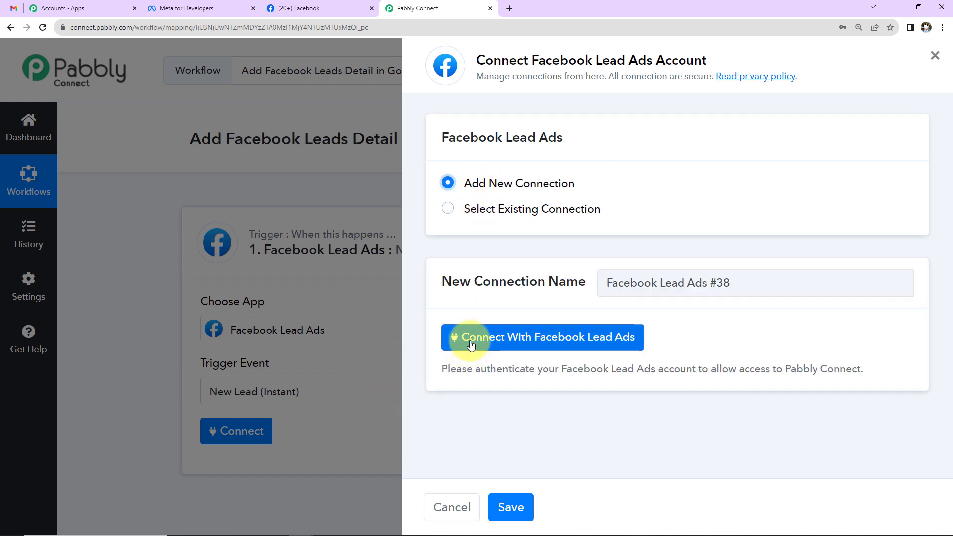
click(453, 337)
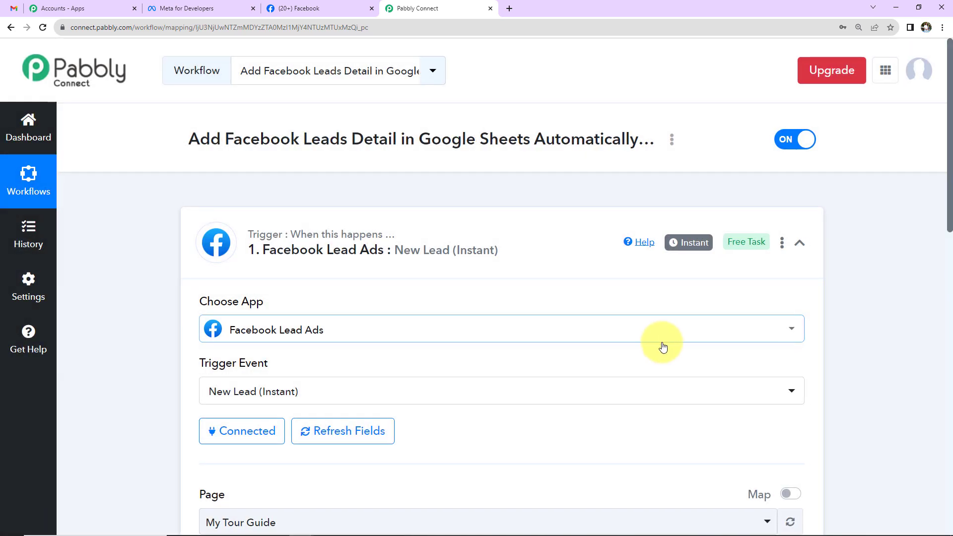
scroll(583, 363, down, 7)
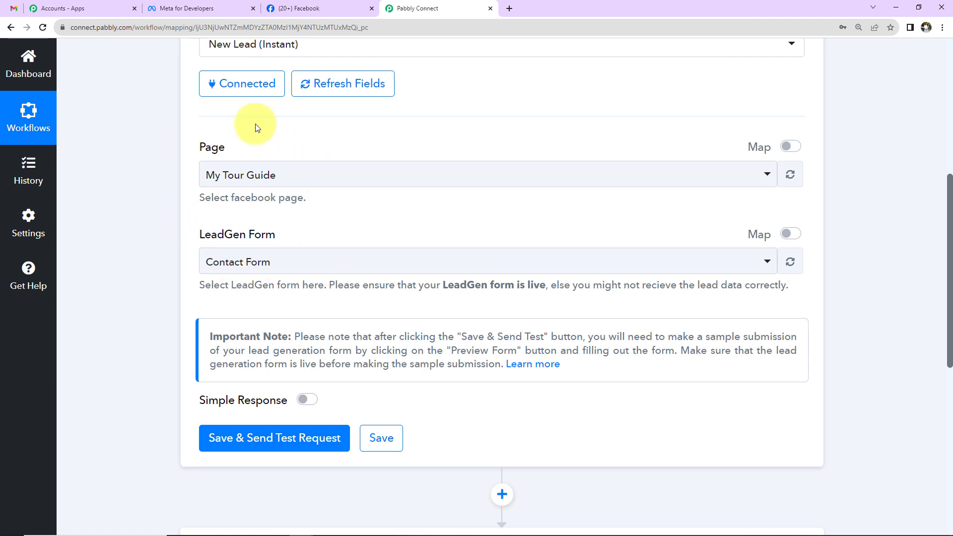
On Facebook, show the list of Pages you manage
click(307, 11)
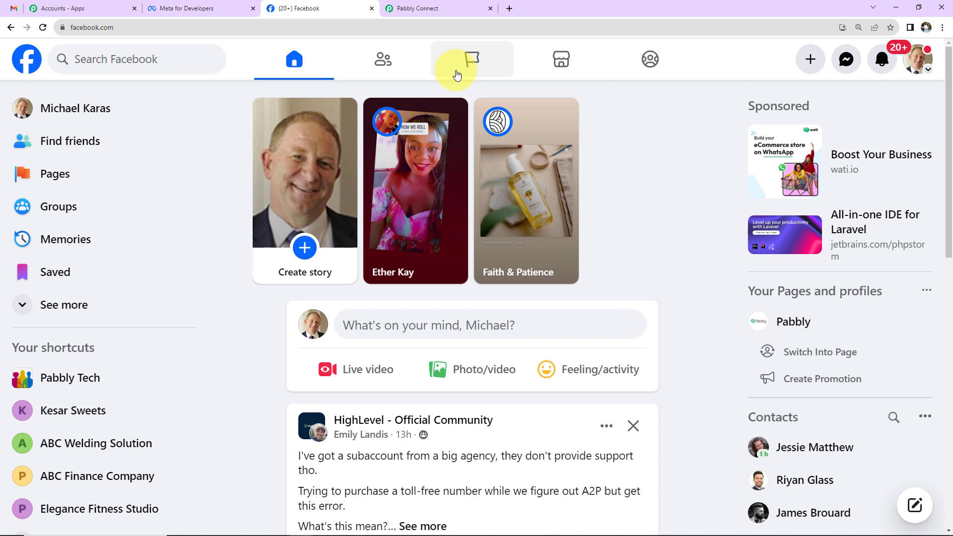
click(462, 67)
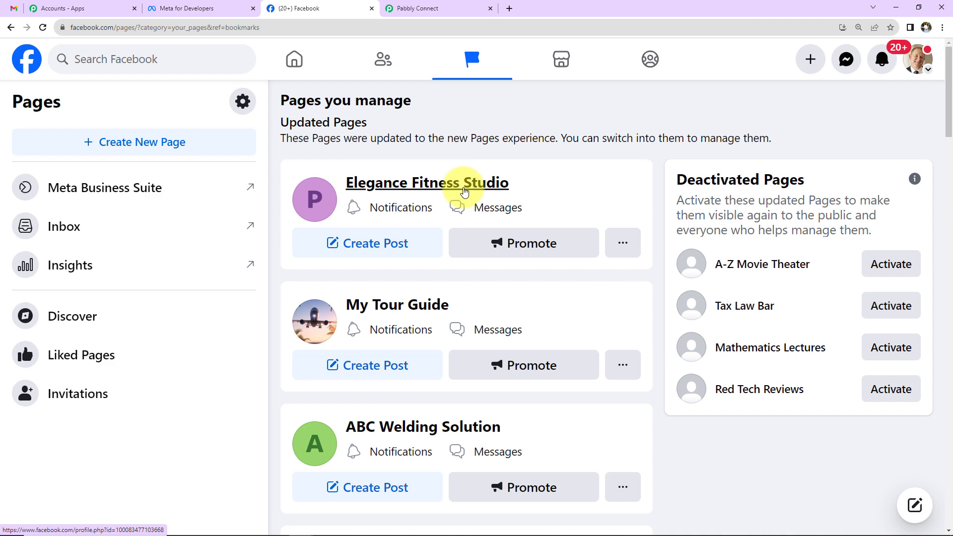
Set the trigger page to Elegance Fitness Studio with form Test and send a test request
click(433, 9)
click(326, 178)
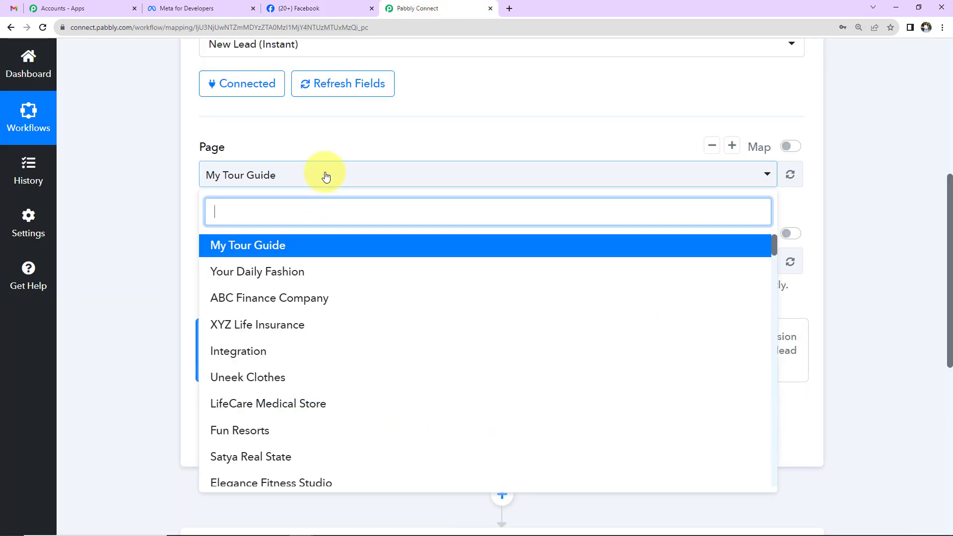
text(ele)
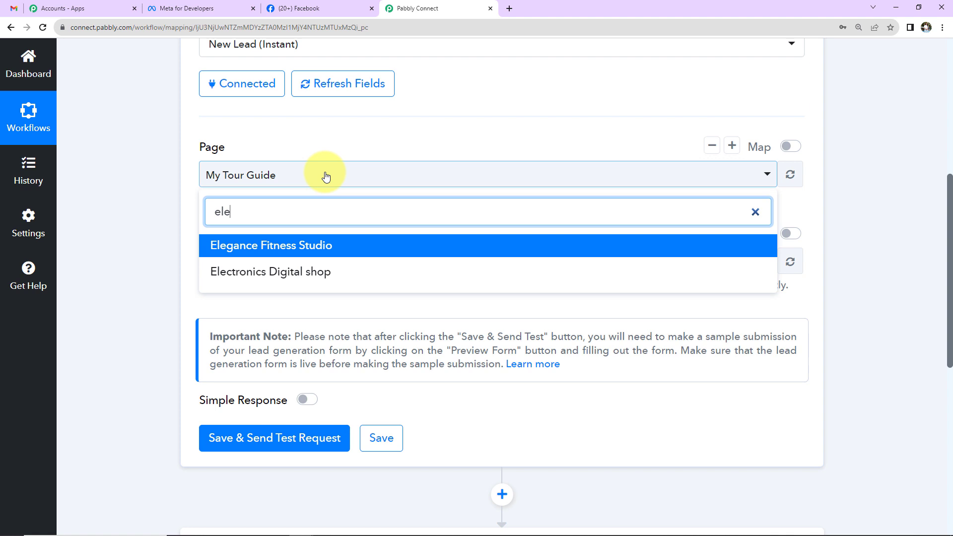
click(293, 247)
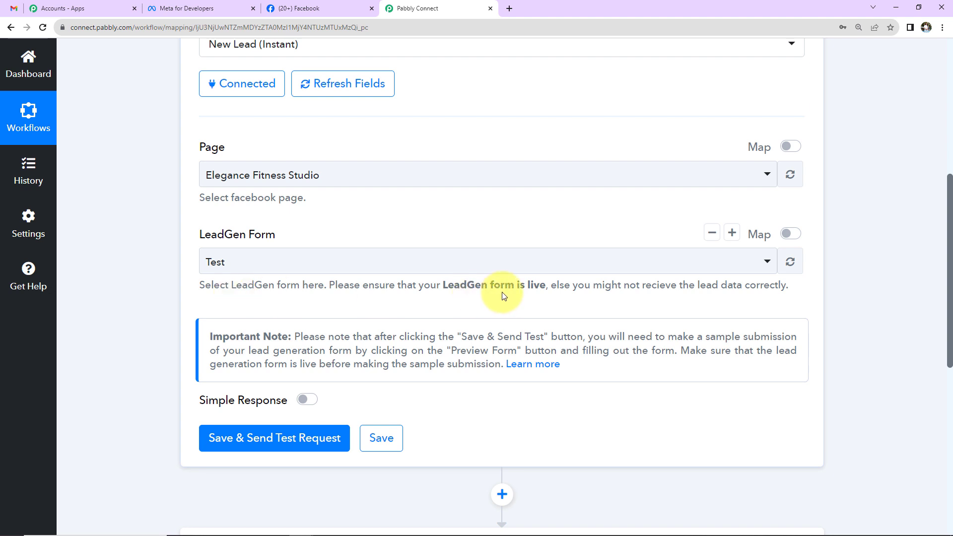
click(283, 437)
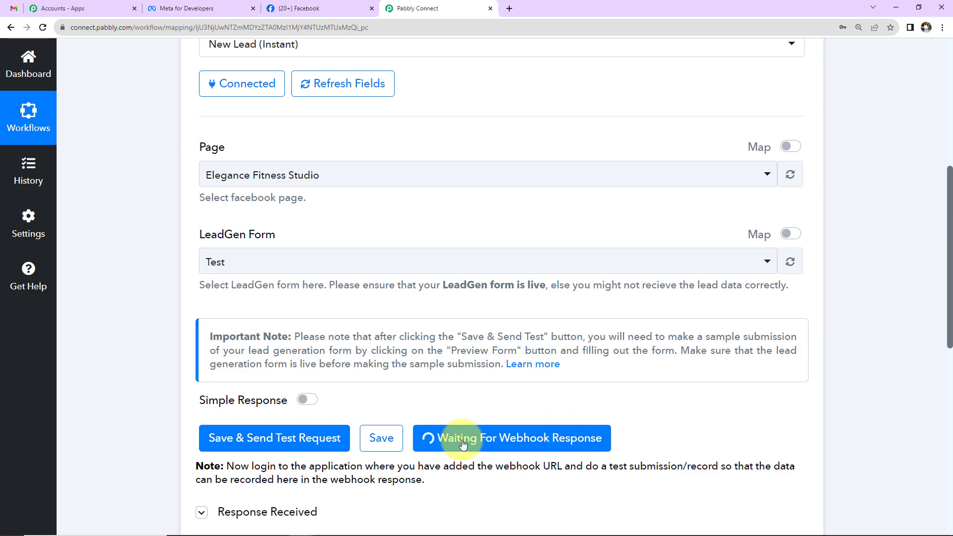
Open the Lead Ads Testing Tool from Meta for Developers' tools page
click(186, 10)
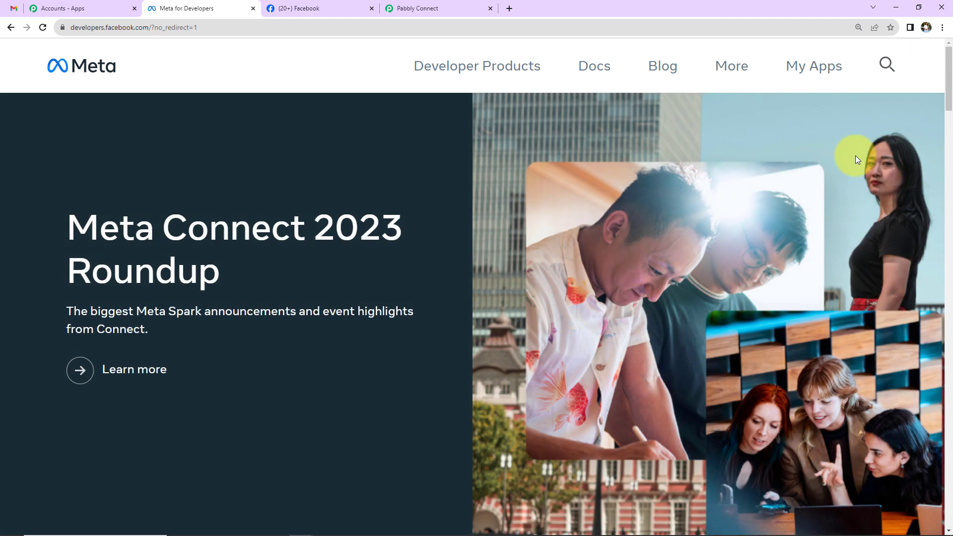
click(828, 69)
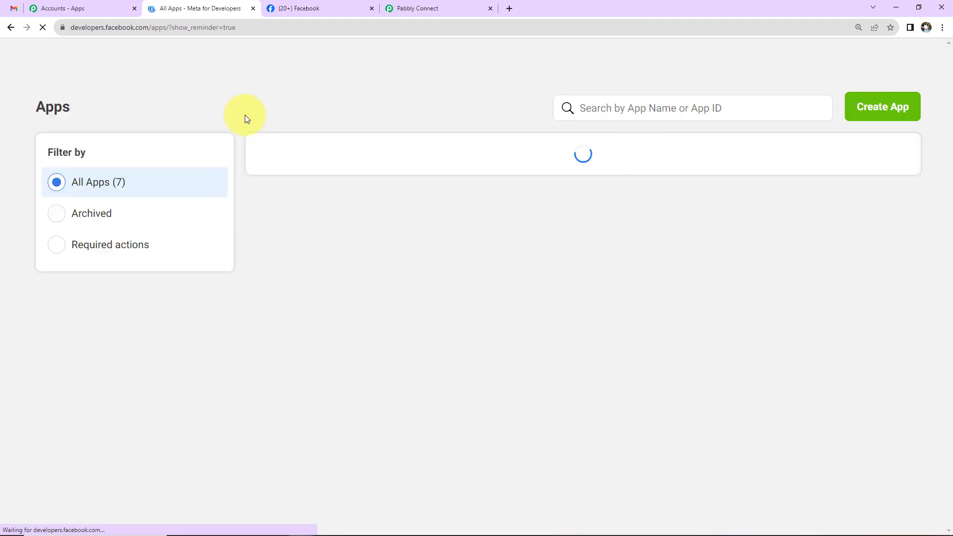
click(315, 55)
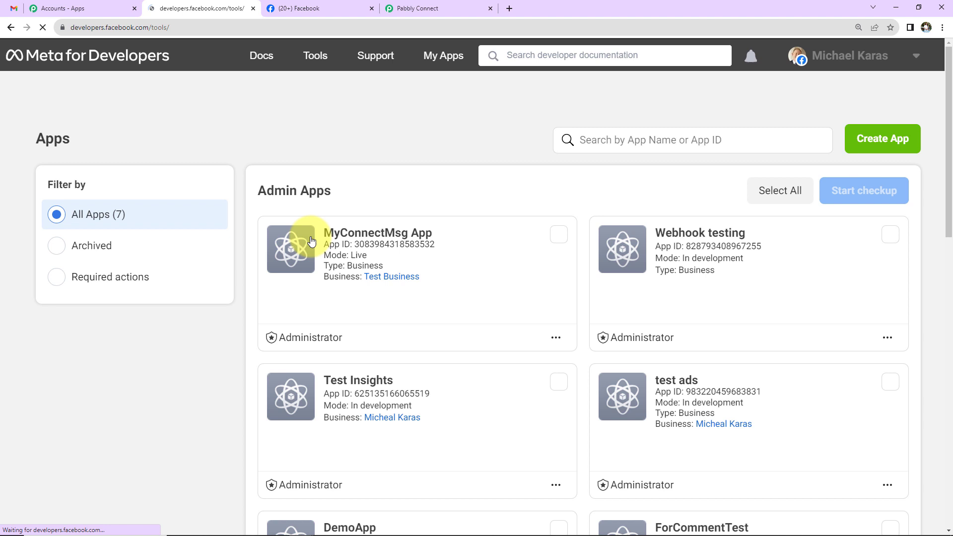
scroll(233, 338, down, 5)
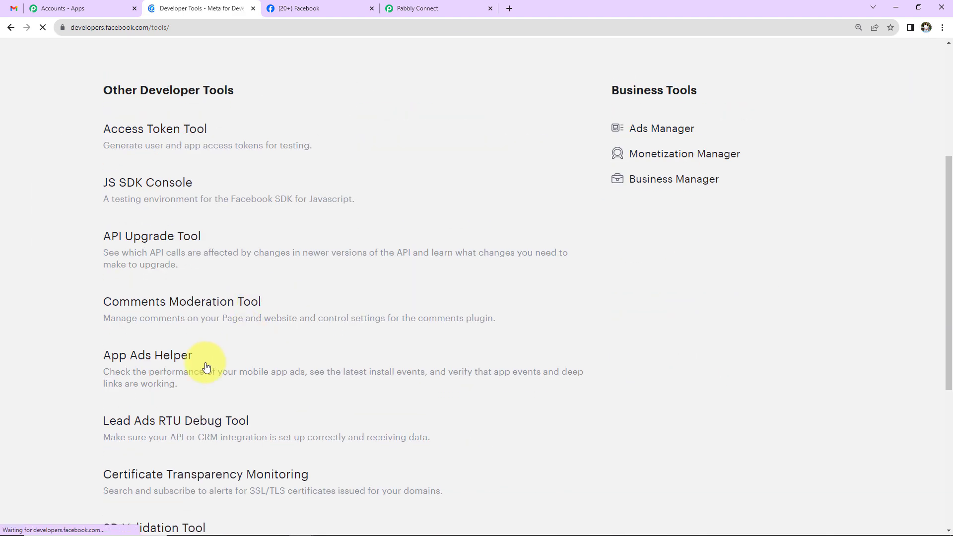
click(137, 420)
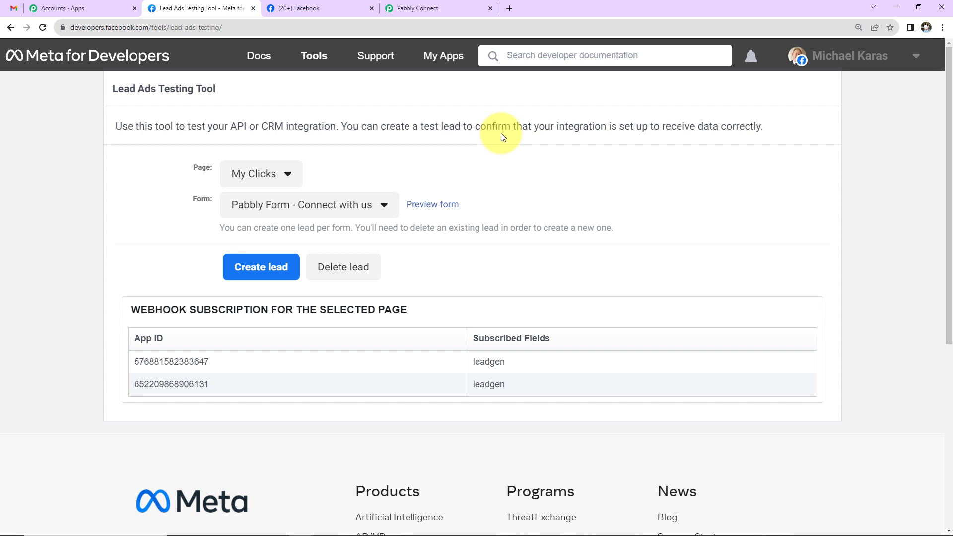
Select page Elegance Fitness Studio with form Test and preview the lead form
click(275, 179)
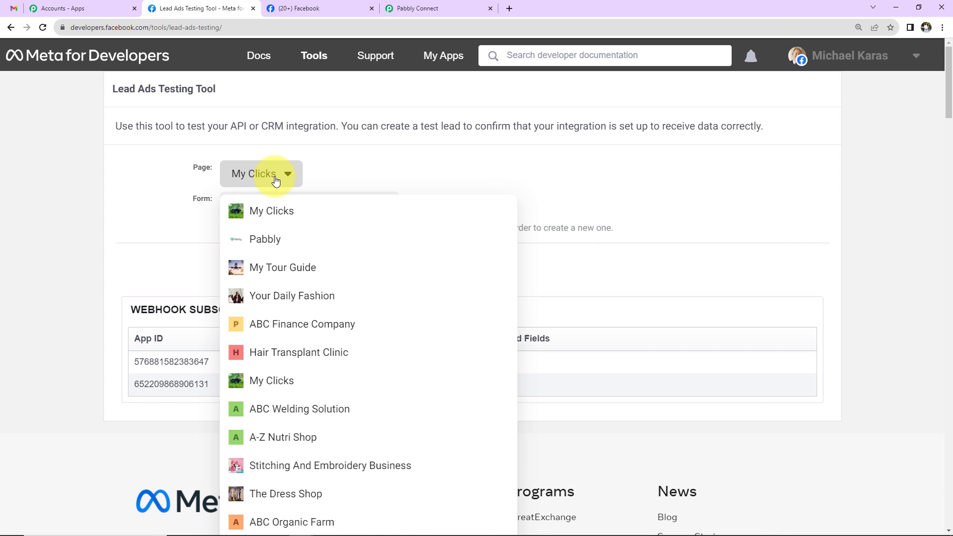
scroll(278, 223, down, 8)
click(285, 283)
scroll(293, 265, up, 6)
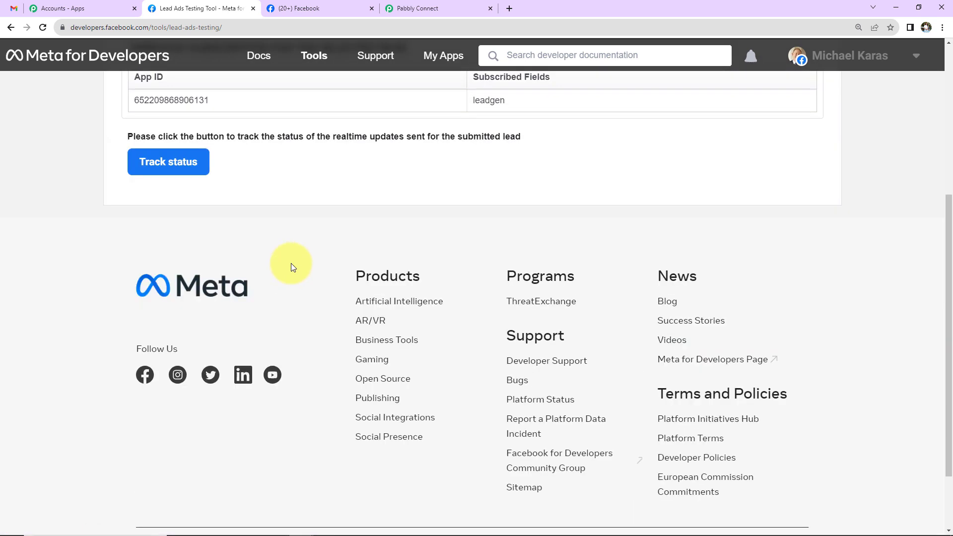
click(313, 173)
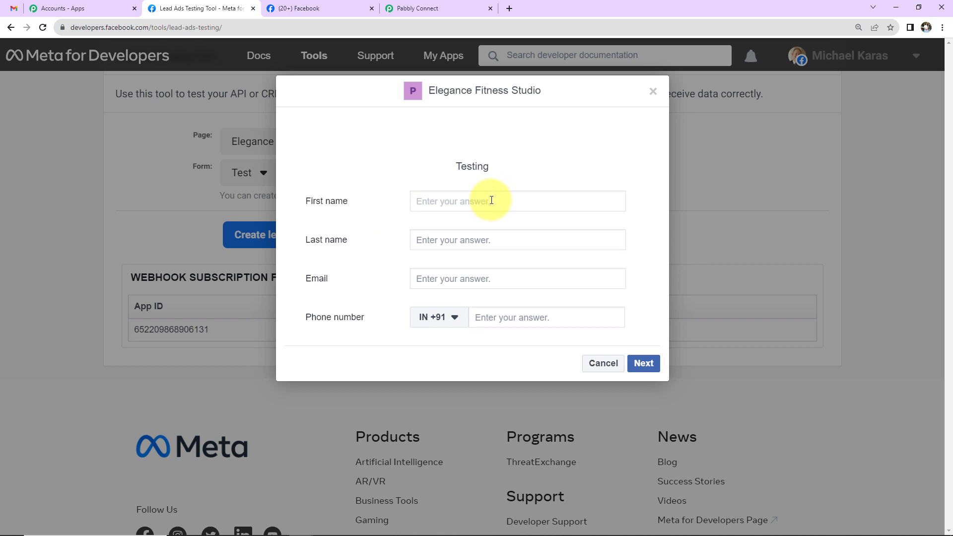
Fill in the test lead's first name, last name, email and phone number
text(Smart)
key(Tab)
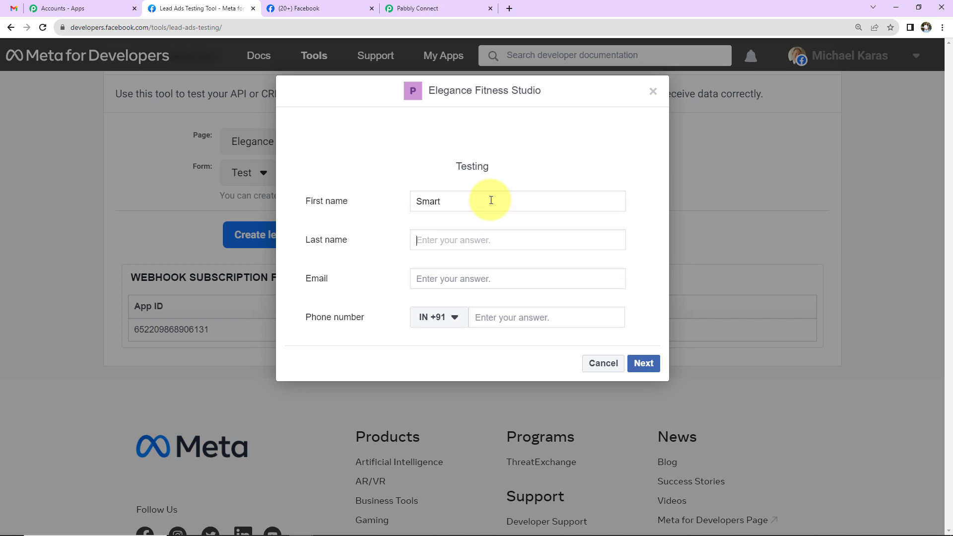
text(Dummy)
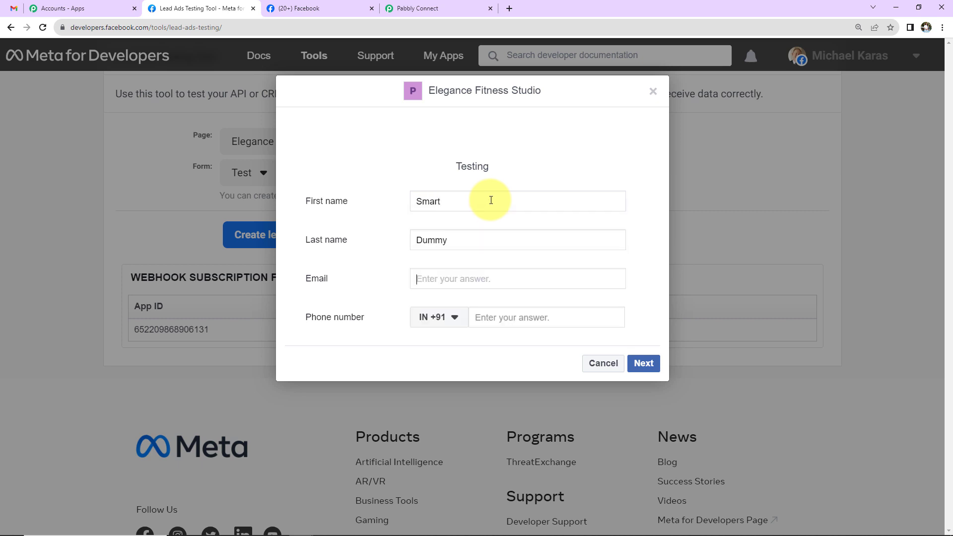
key(Tab)
key(Tab)
key(Tab)
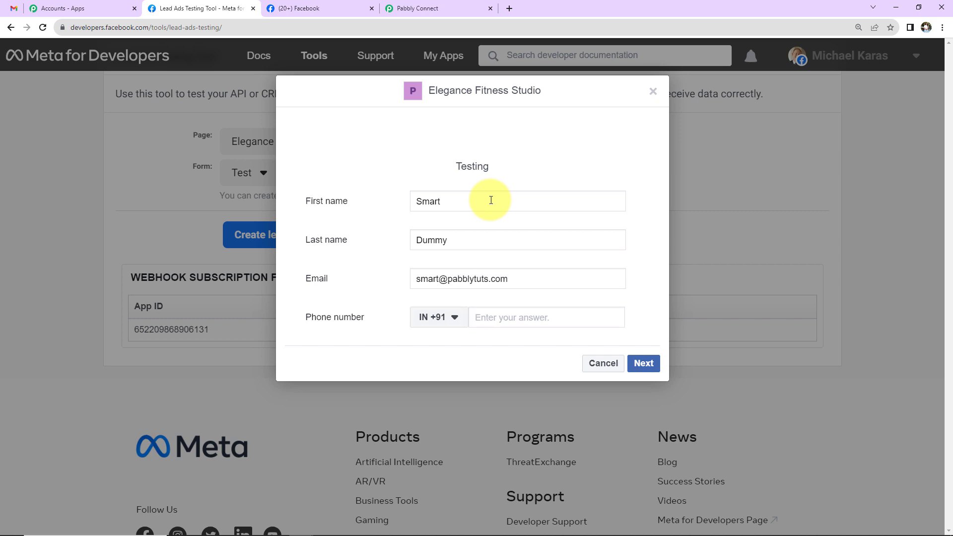
Submit the test lead and return to the waiting Pabbly Connect workflow
click(644, 363)
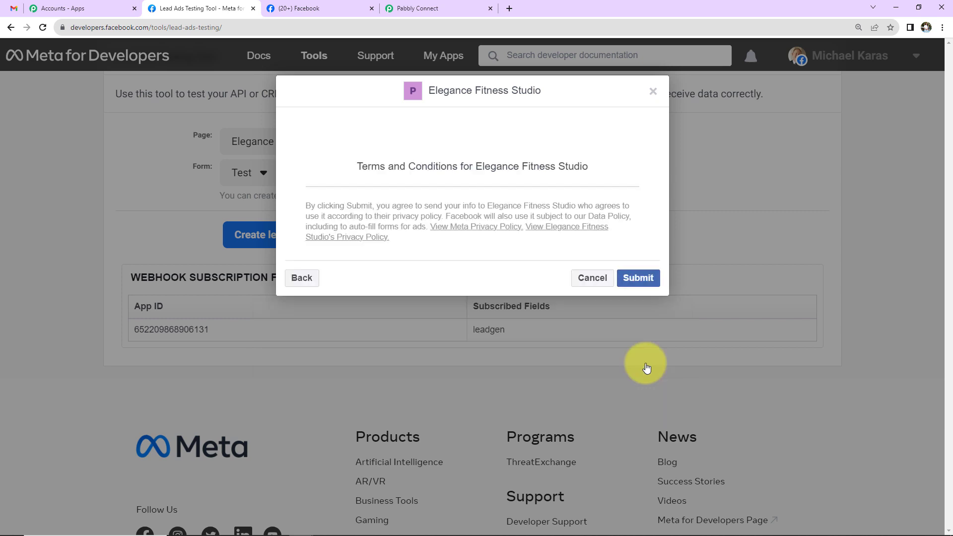
click(640, 279)
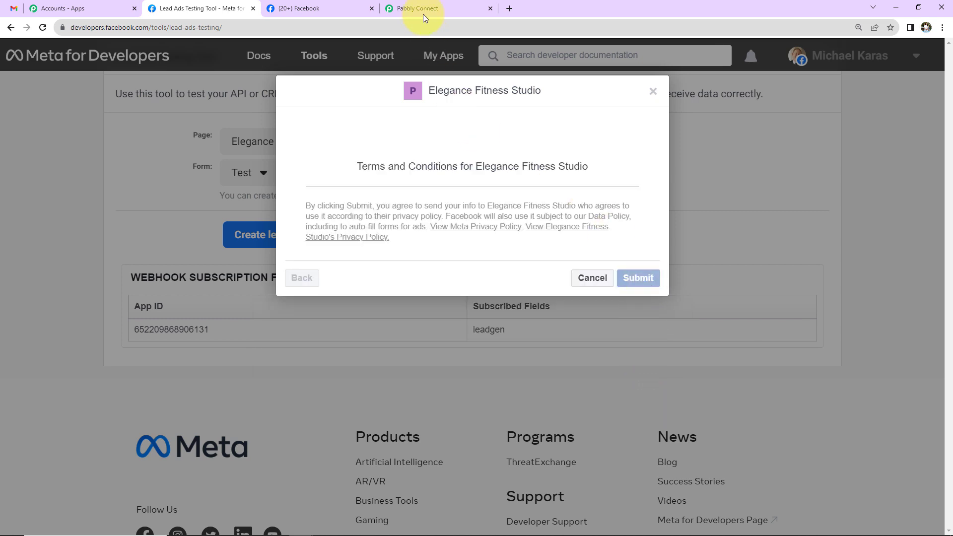
click(423, 14)
scroll(427, 230, down, 5)
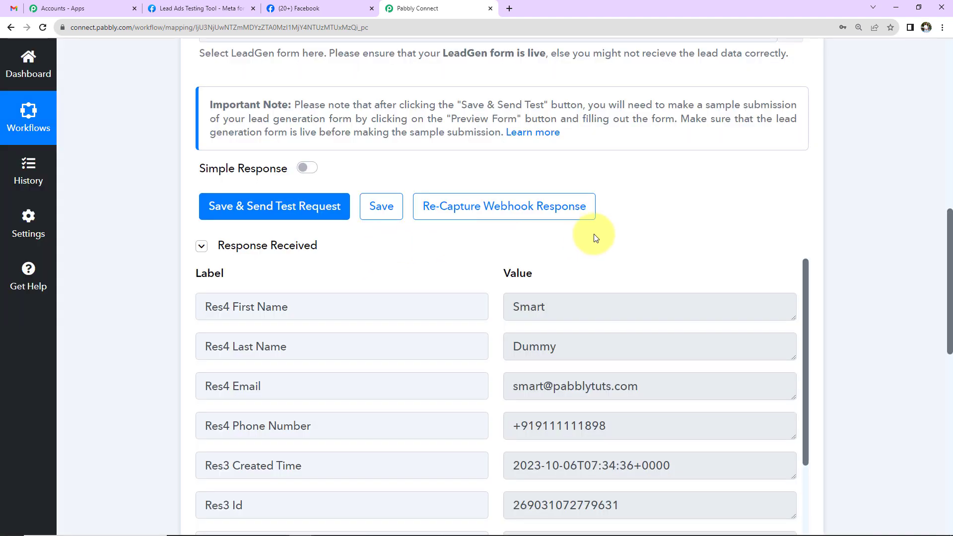
Scroll through the captured lead response, including created time, lead Id, form Id and field data
scroll(594, 234, down, 5)
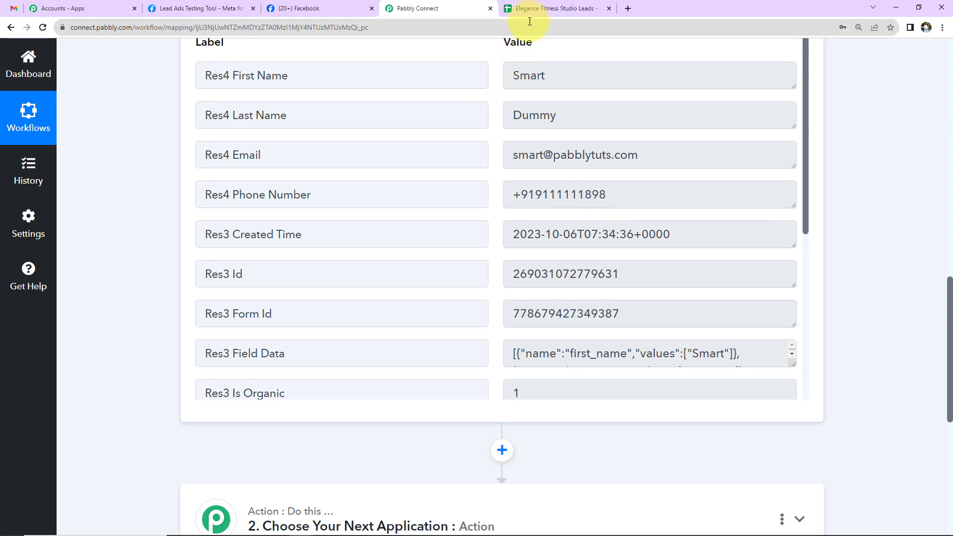
Check the sheet's Name, Email Address and Contact Number headers, then choose Google Sheets as action app
click(527, 13)
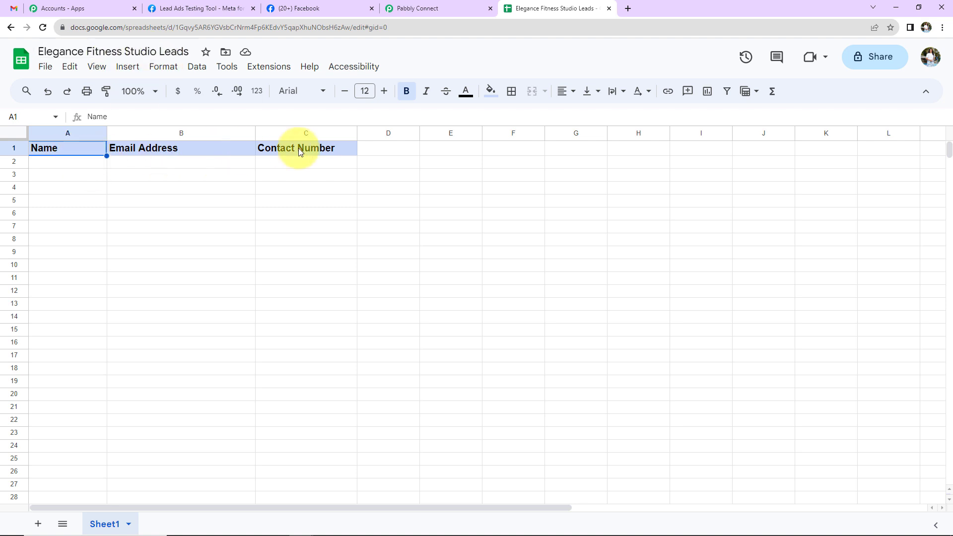
click(425, 7)
scroll(358, 198, down, 15)
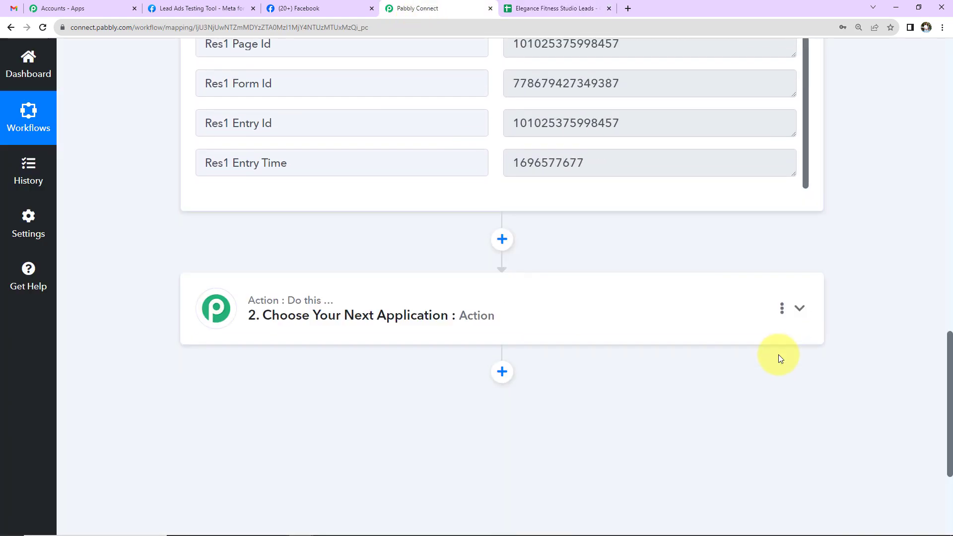
click(447, 308)
click(328, 372)
text(g)
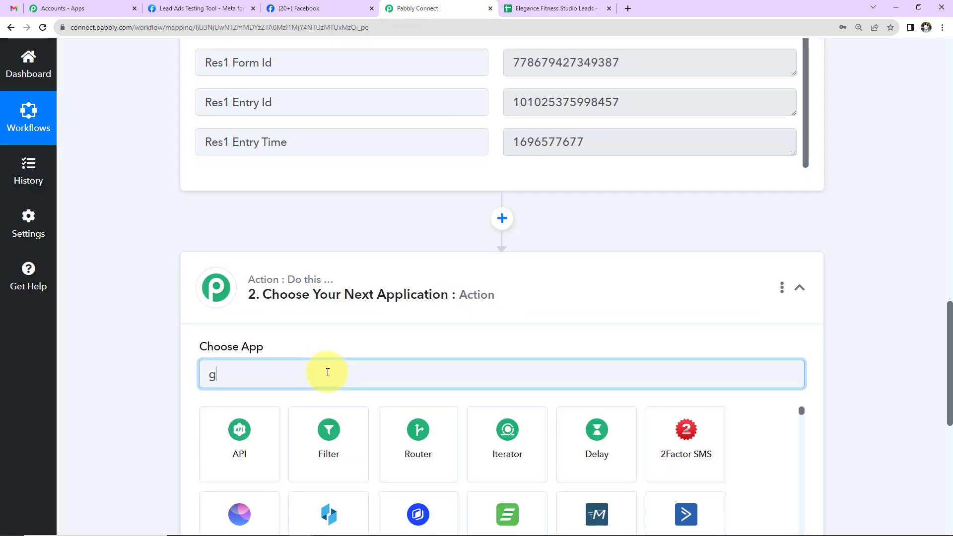
text(oogle s)
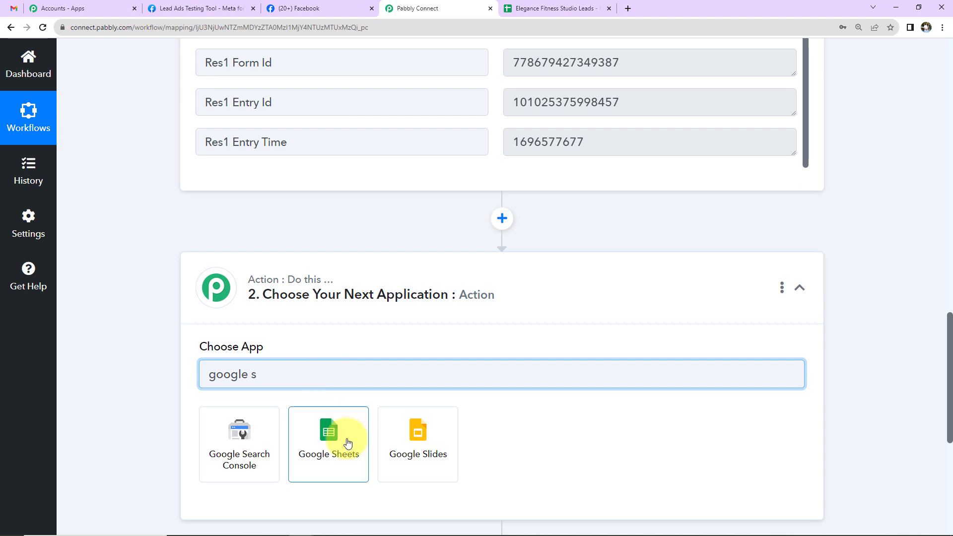
click(346, 439)
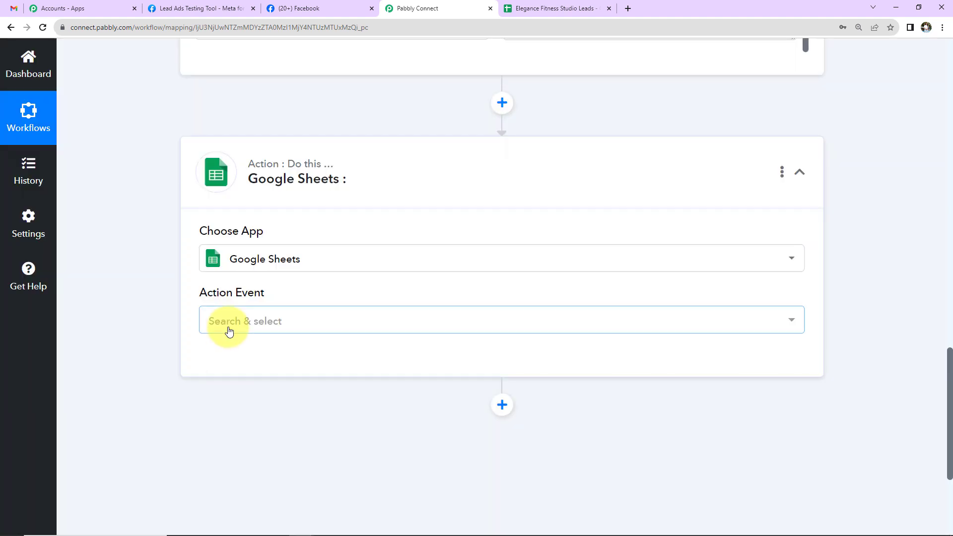
Set the action event to Add New Row and allow Google access for new connection Google Sheets #90
click(228, 328)
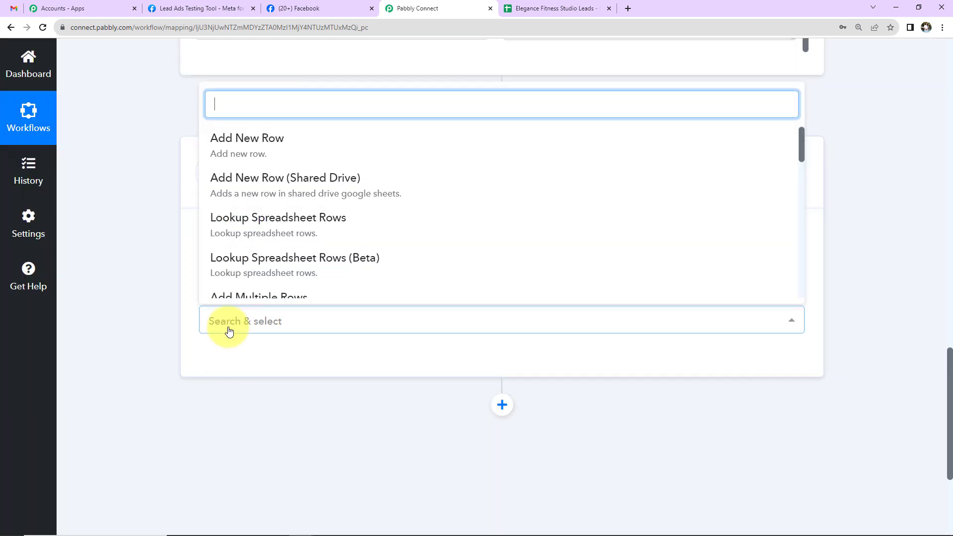
click(224, 144)
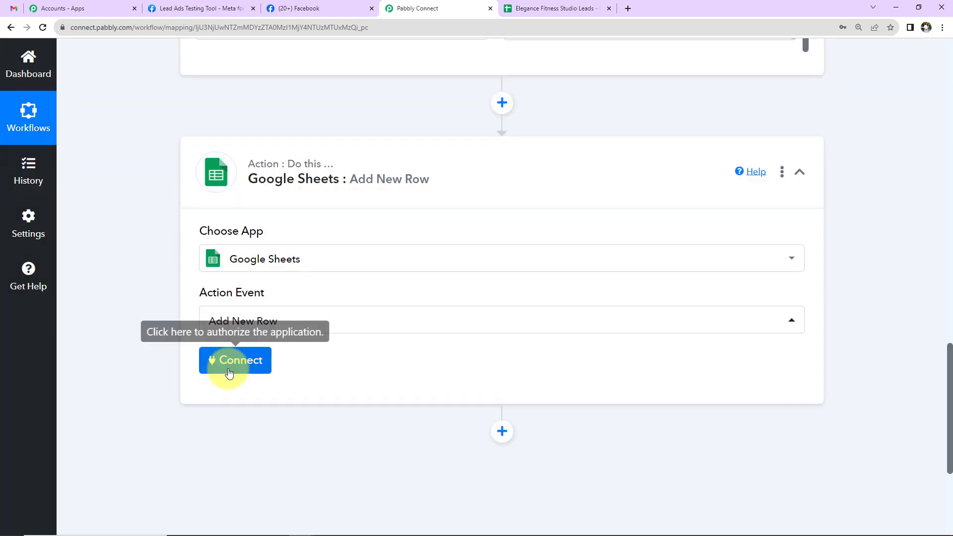
click(233, 369)
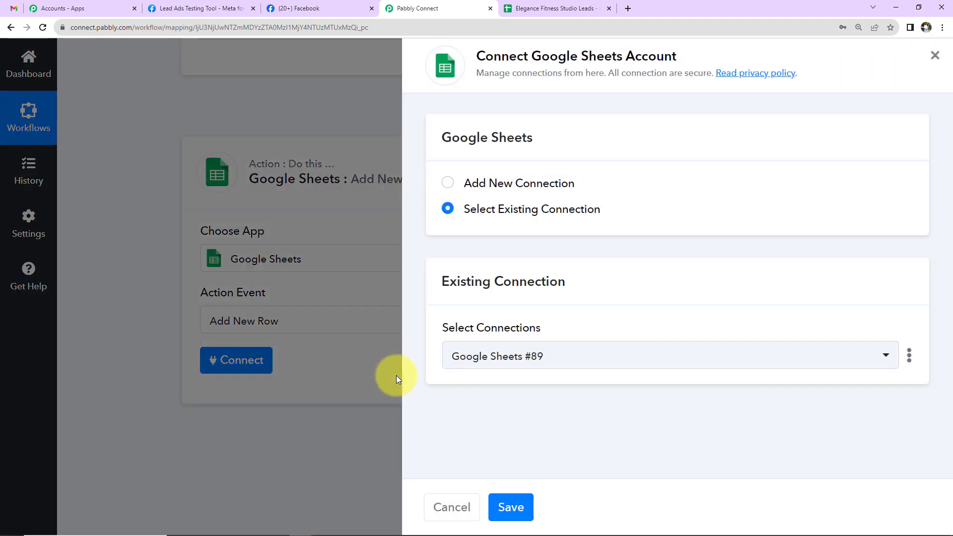
click(541, 184)
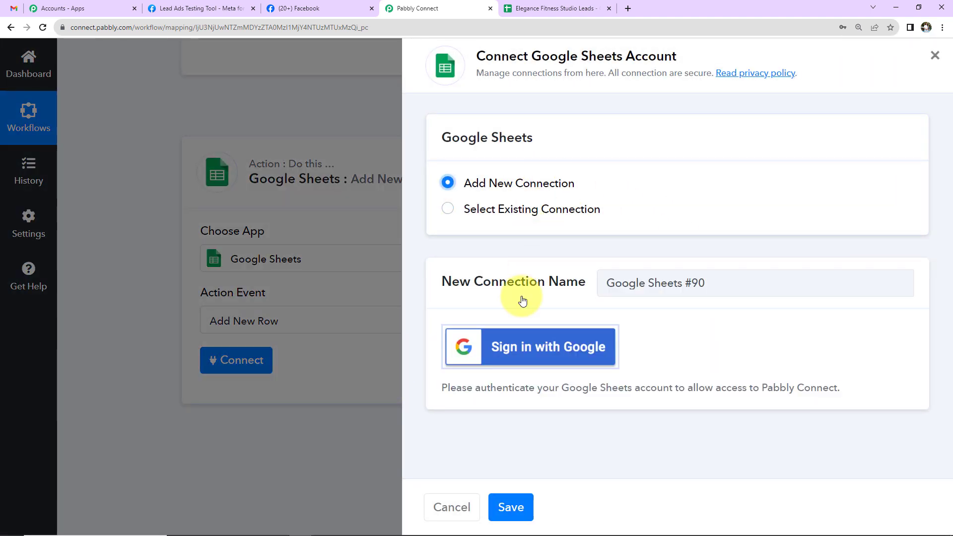
click(508, 358)
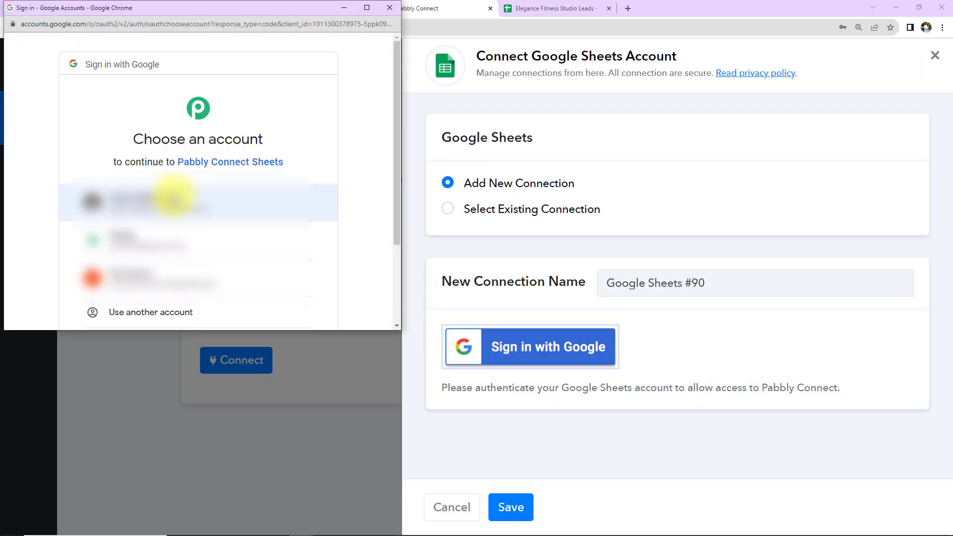
click(174, 198)
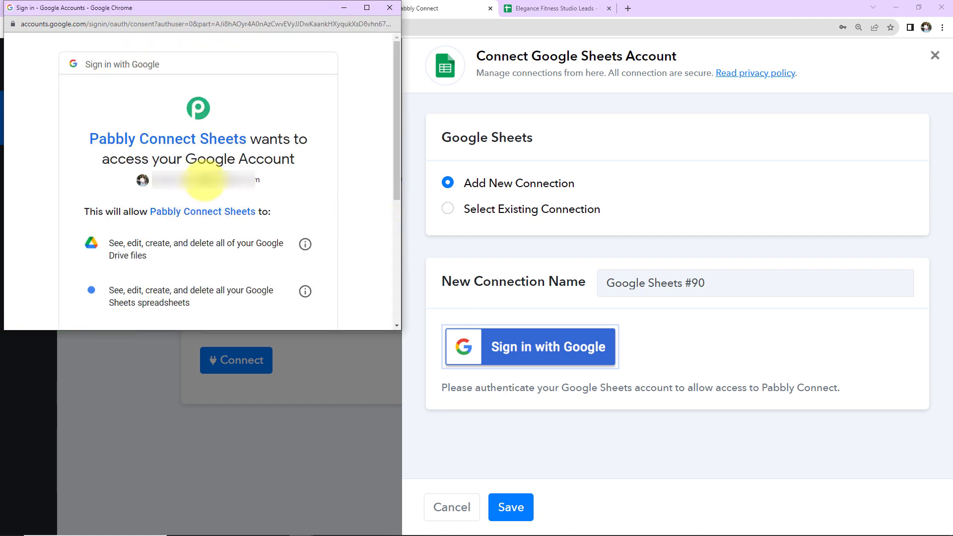
scroll(276, 231, down, 1)
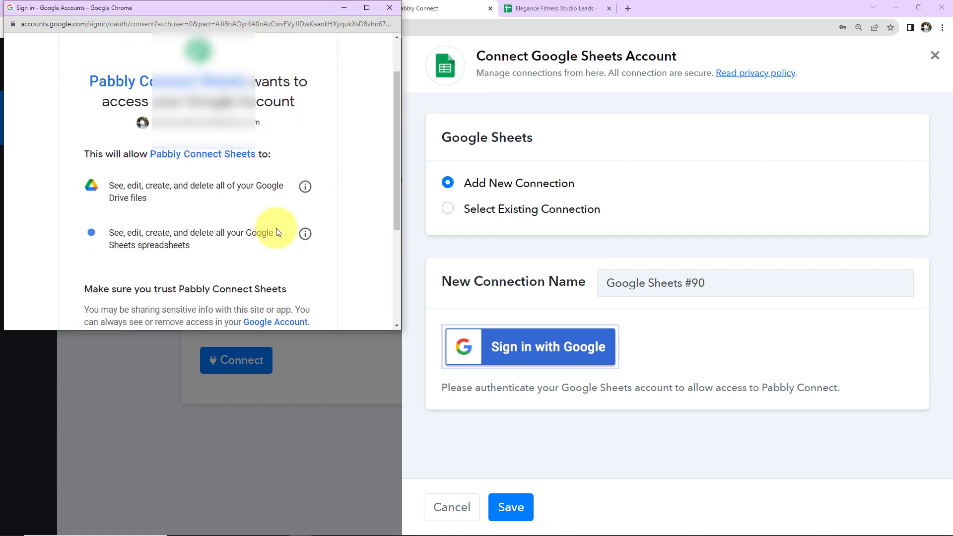
scroll(276, 228, down, 3)
click(276, 243)
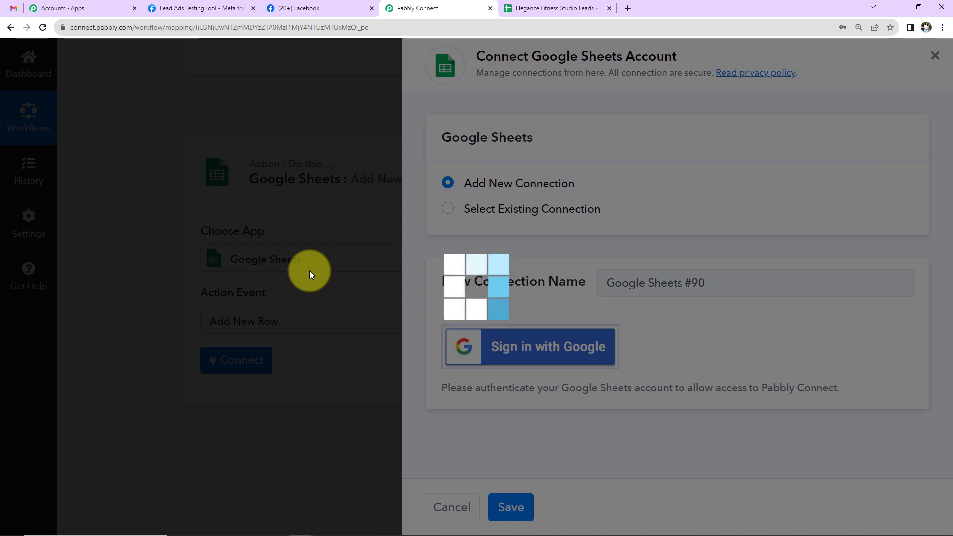
scroll(309, 272, down, 3)
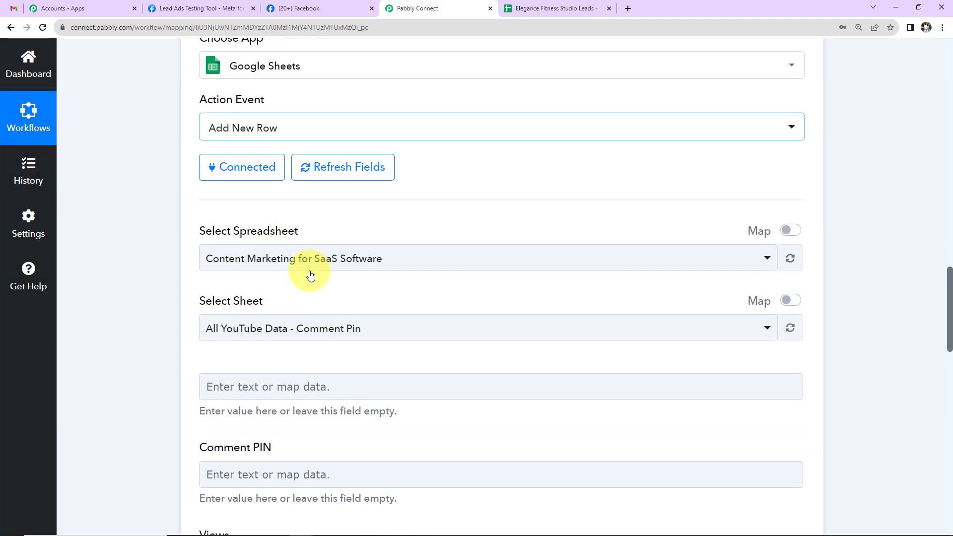
scroll(309, 273, down, 3)
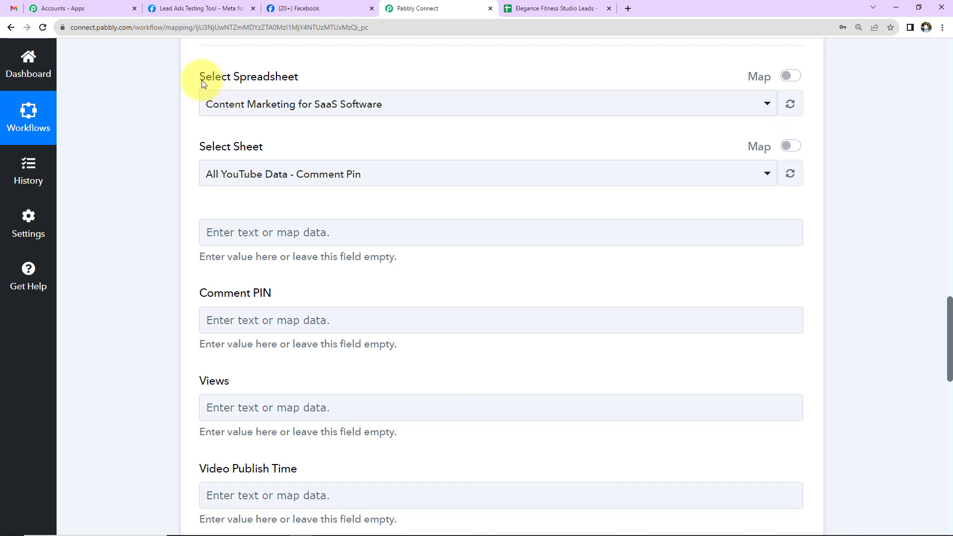
click(410, 109)
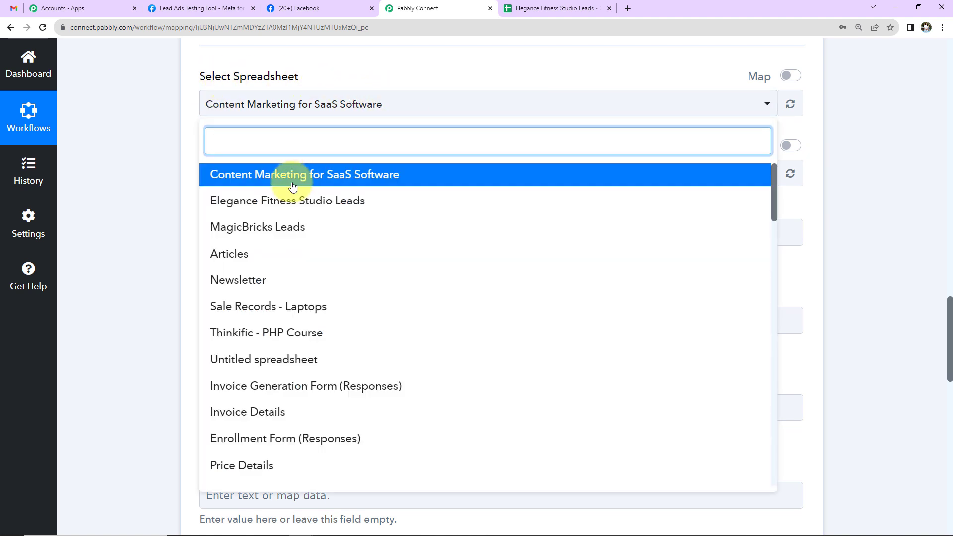
click(209, 203)
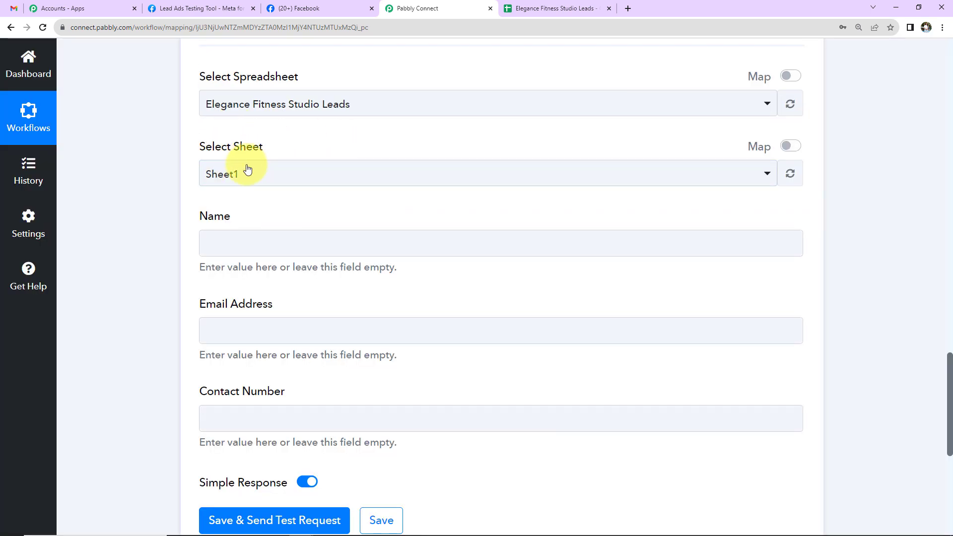
scroll(491, 189, down, 2)
click(246, 132)
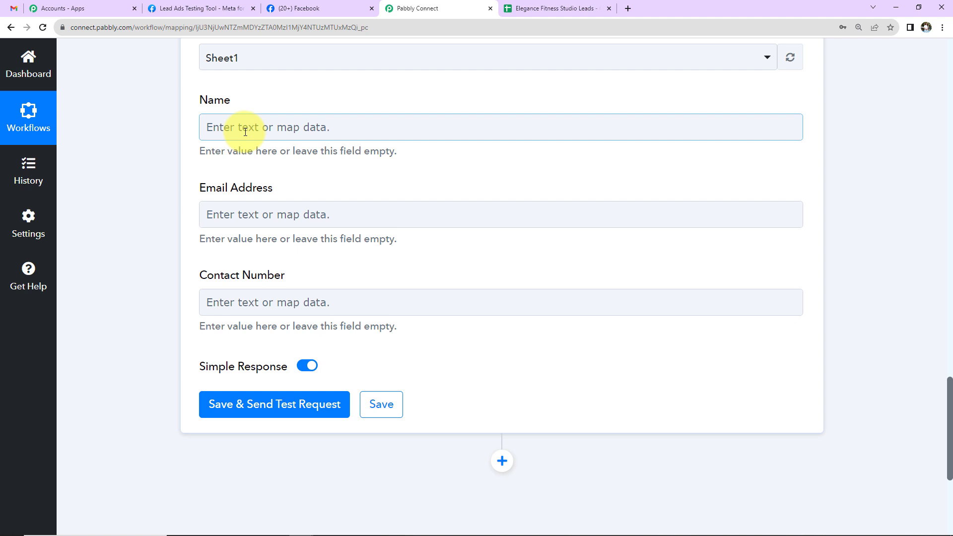
scroll(542, 262, up, 4)
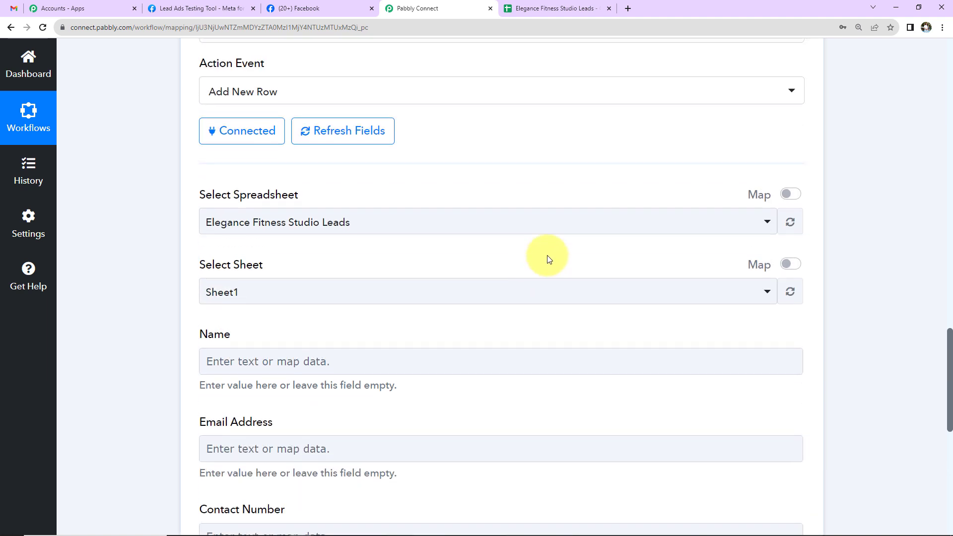
scroll(549, 260, up, 11)
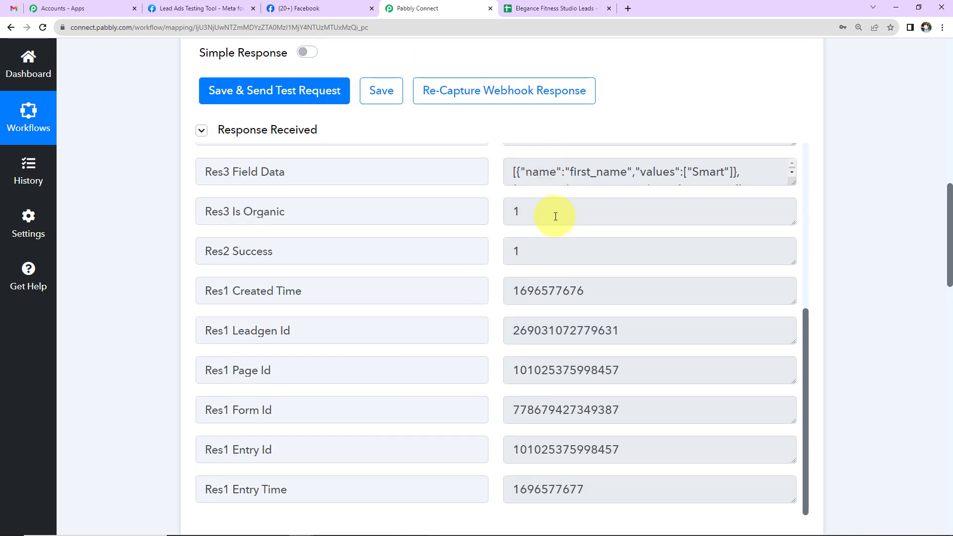
scroll(555, 217, up, 5)
scroll(862, 234, down, 10)
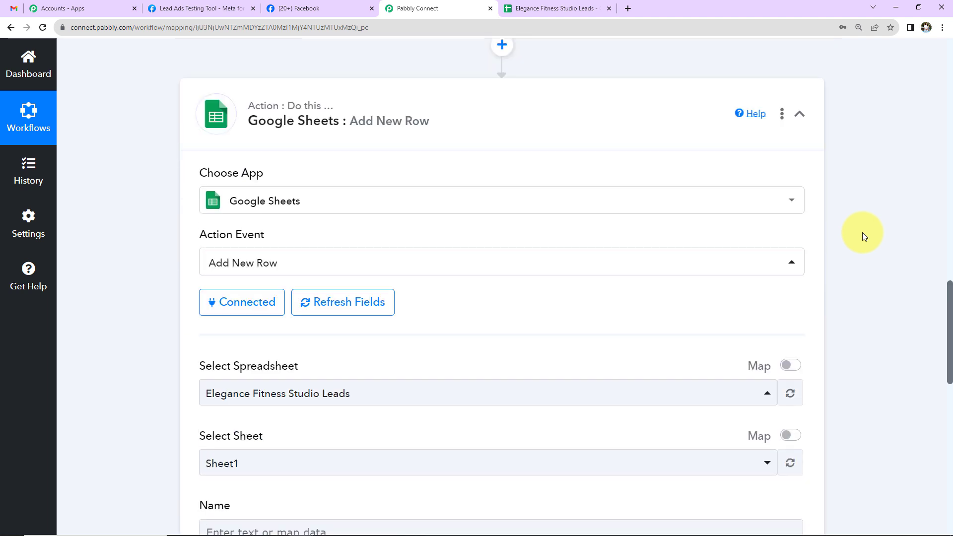
Map the Name field to the Facebook lead's First Name followed by Last Name
scroll(863, 234, down, 7)
click(338, 127)
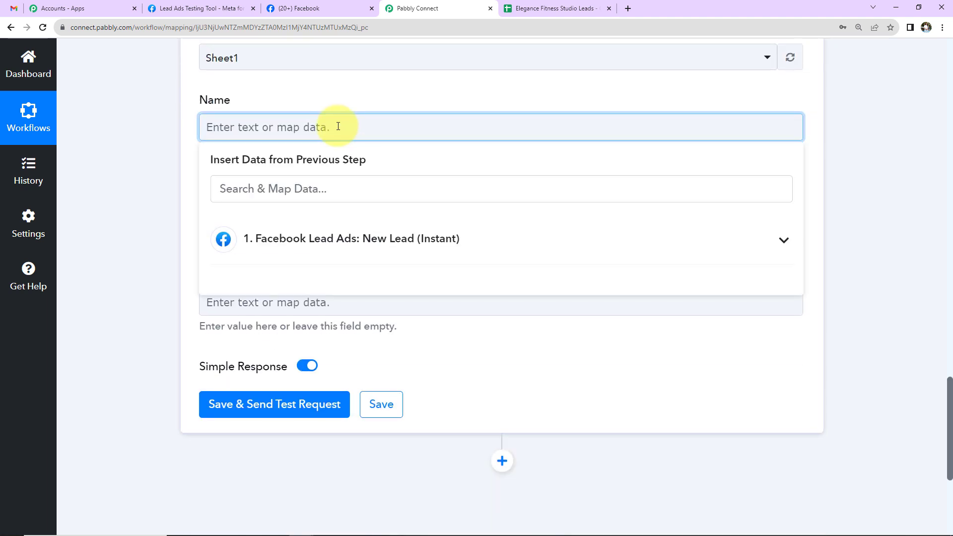
click(293, 242)
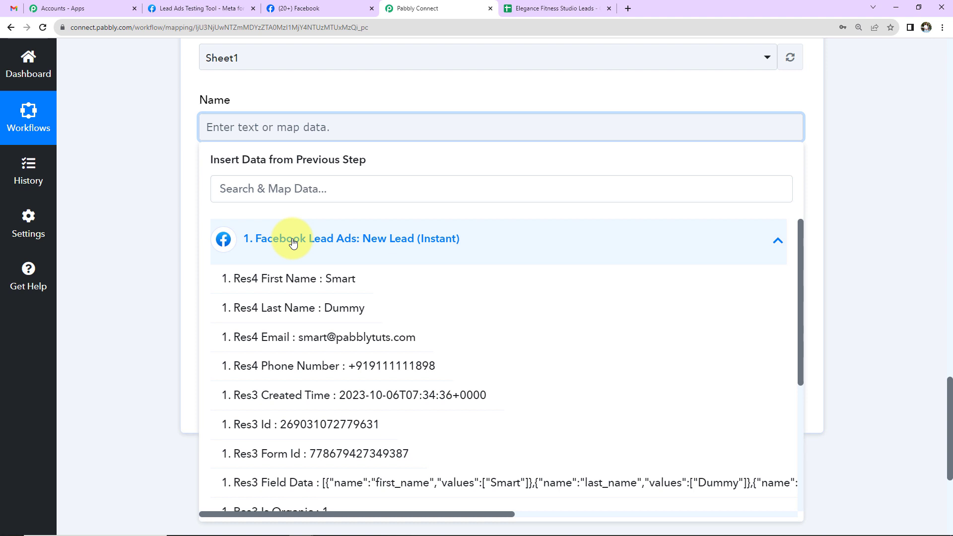
click(281, 288)
click(315, 247)
click(297, 313)
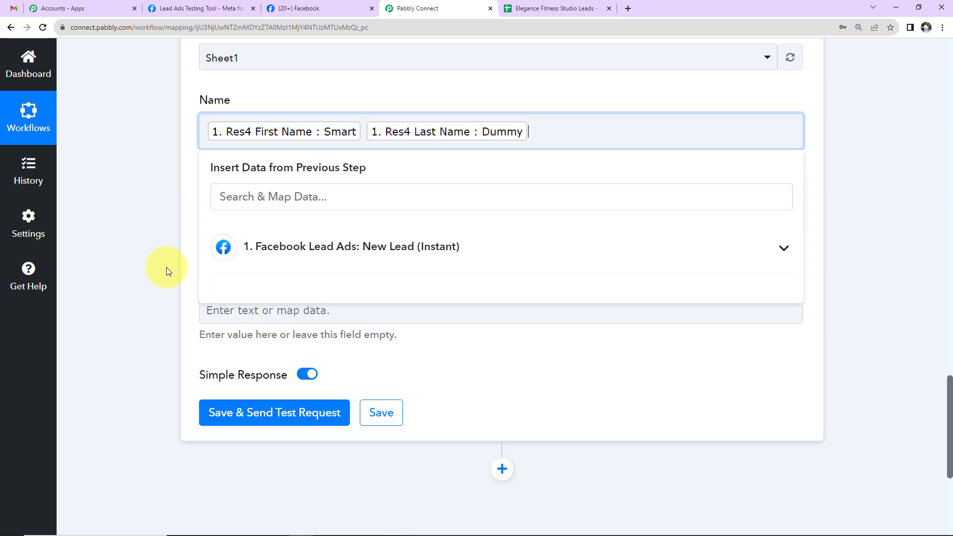
click(152, 237)
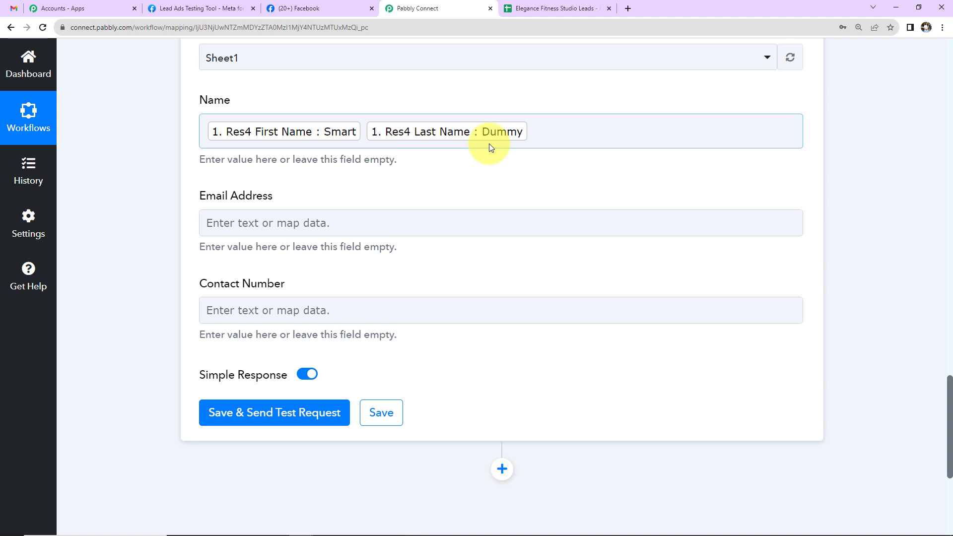
Map Email Address to the lead's Email and Contact Number to its Phone Number
click(364, 219)
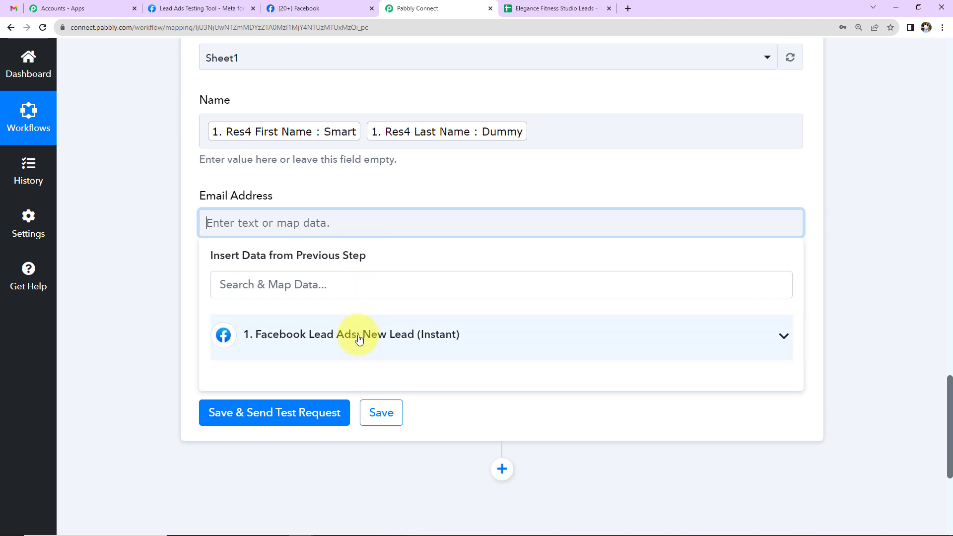
click(389, 432)
click(177, 362)
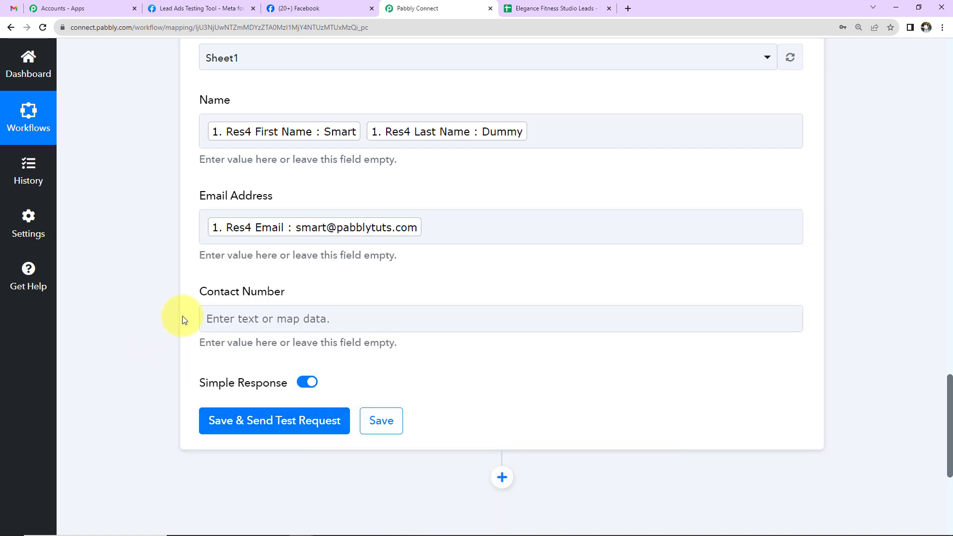
click(264, 319)
click(264, 431)
scroll(266, 454, down, 3)
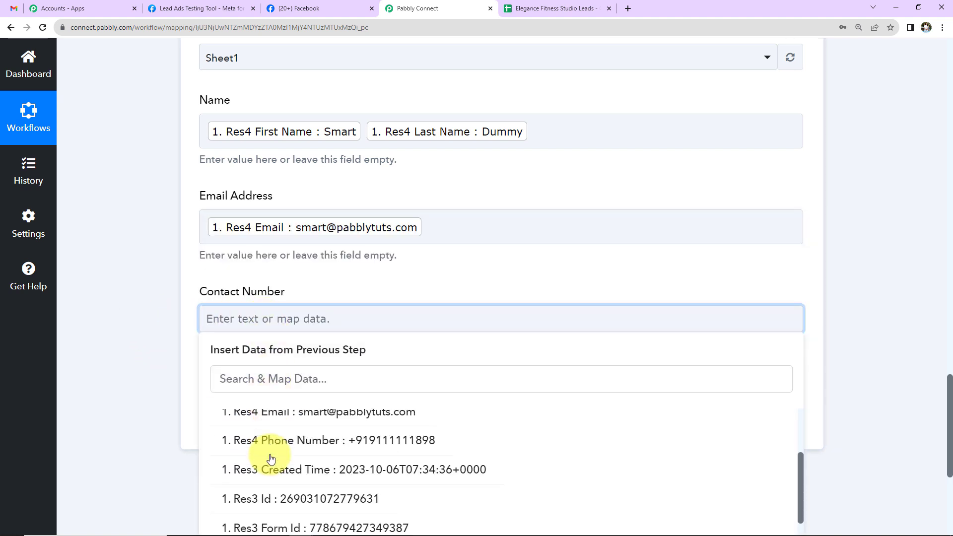
click(272, 451)
Save and send the test row, confirming the response shows Sheet1!A2:C2 updated
click(153, 371)
click(240, 429)
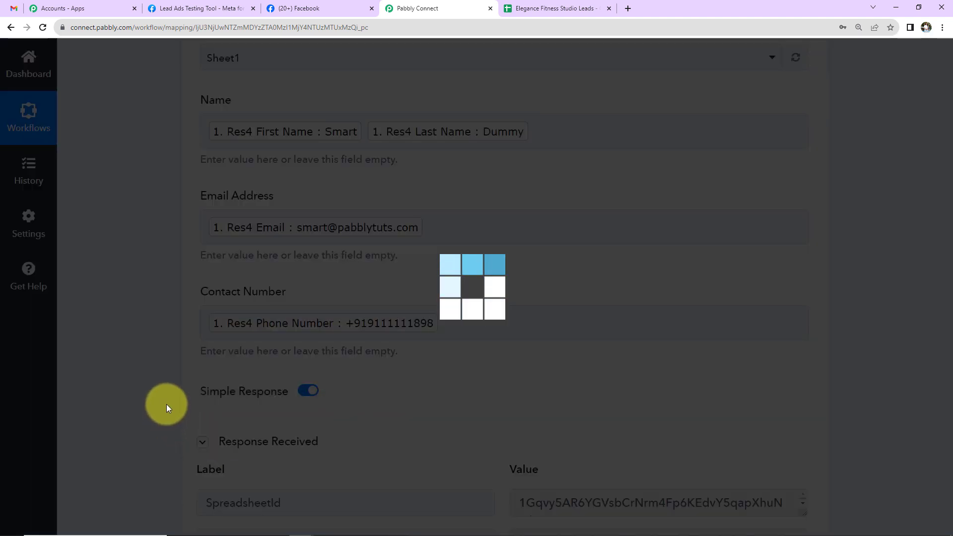
scroll(163, 365, down, 5)
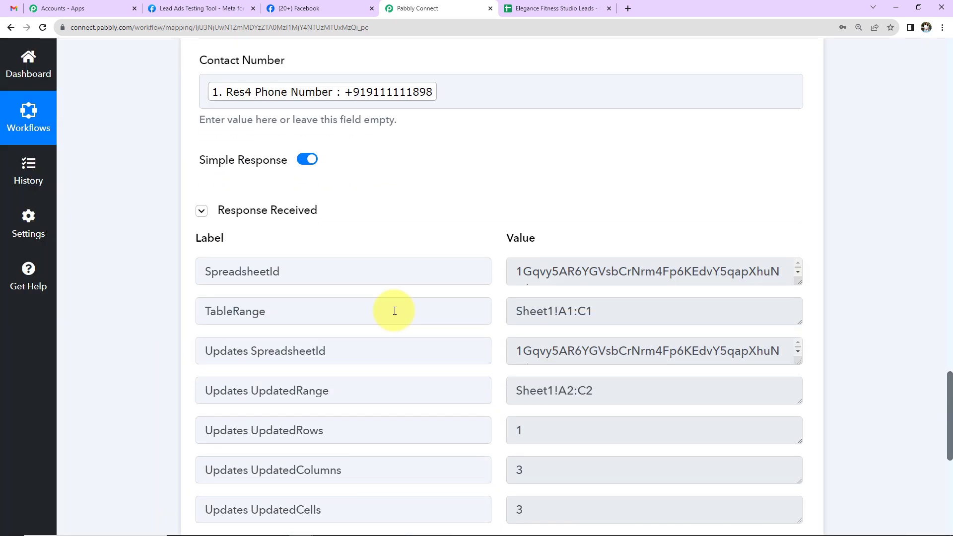
click(537, 8)
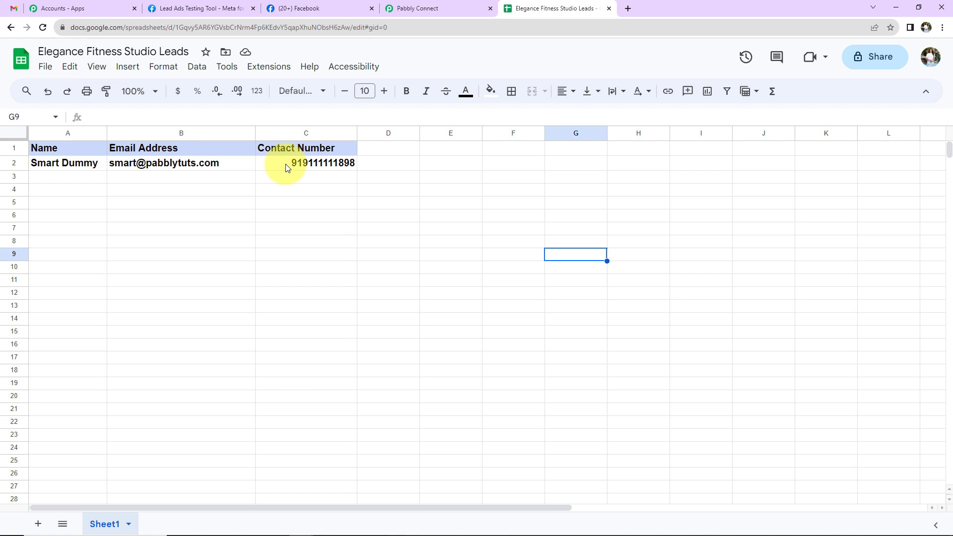
Delete the previously sent test lead in the Lead Ads Testing Tool
click(219, 8)
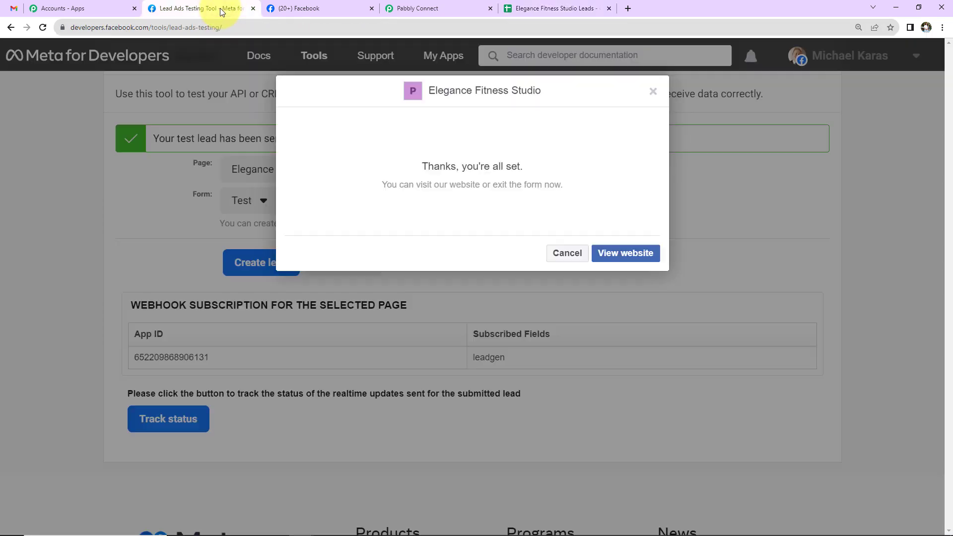
click(652, 95)
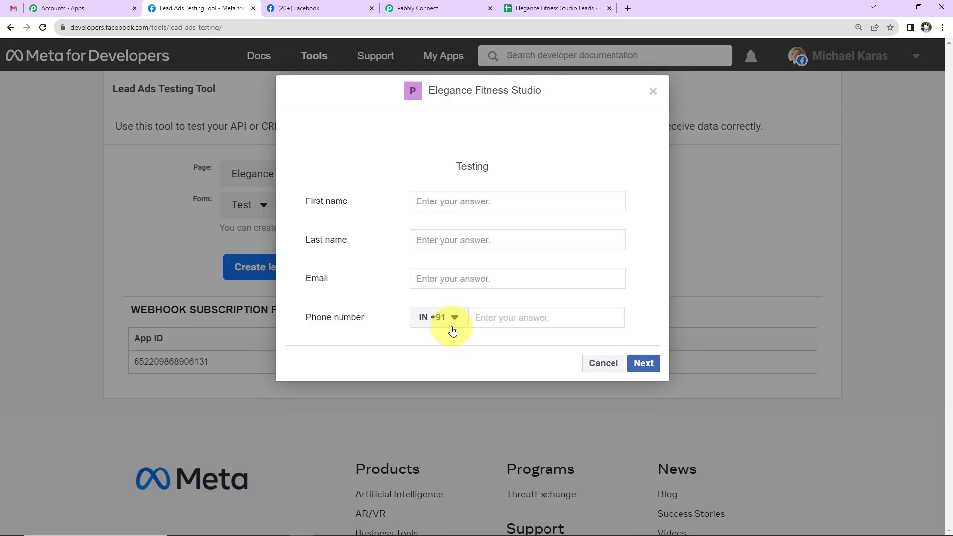
click(262, 262)
Create and submit a new test lead with a first name, last name and suggested email and phone
click(451, 201)
text(Dummy)
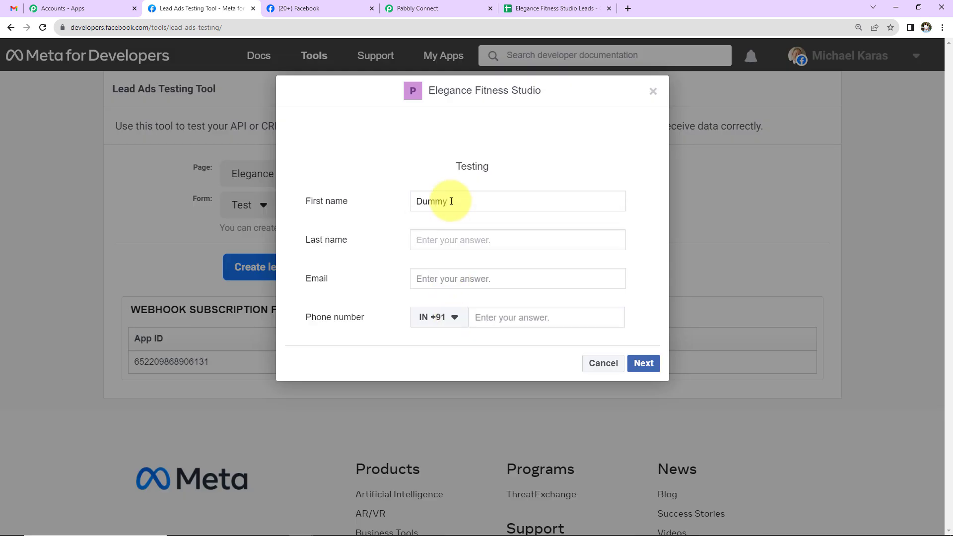
key(Tab)
text(Dem)
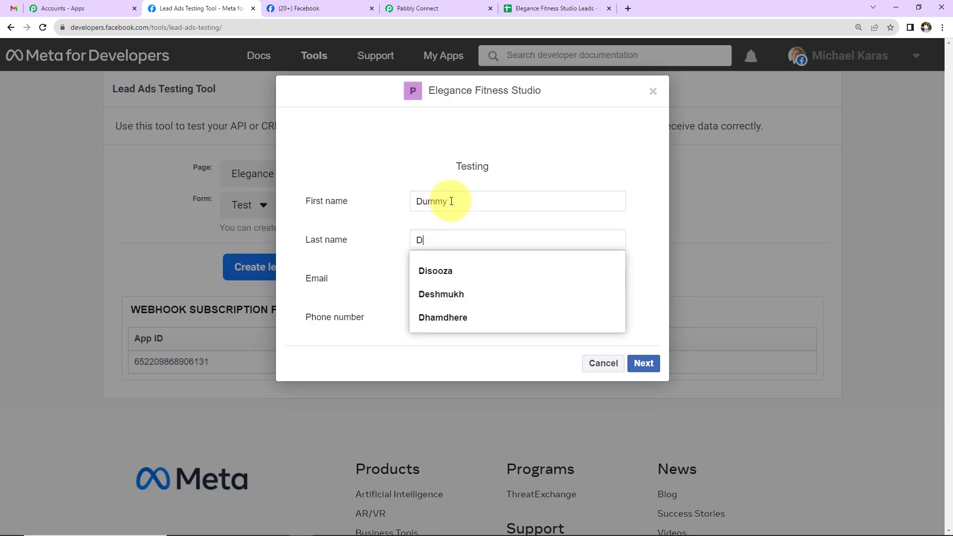
key(Tab)
text(dumm)
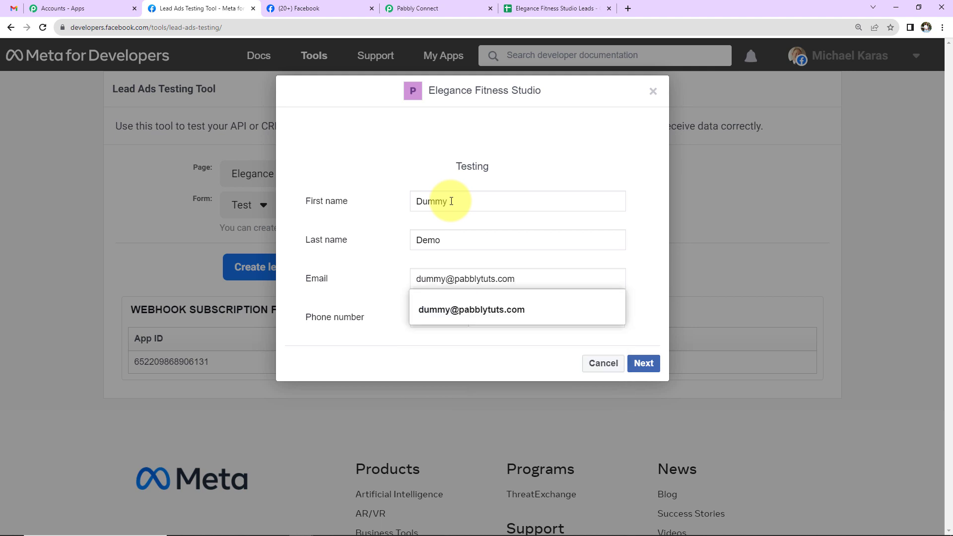
click(462, 309)
click(644, 363)
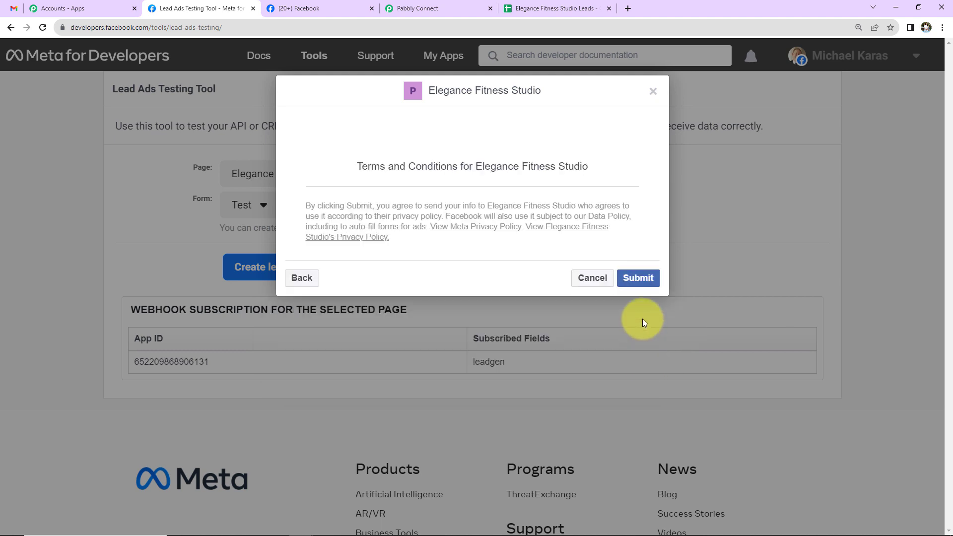
click(643, 284)
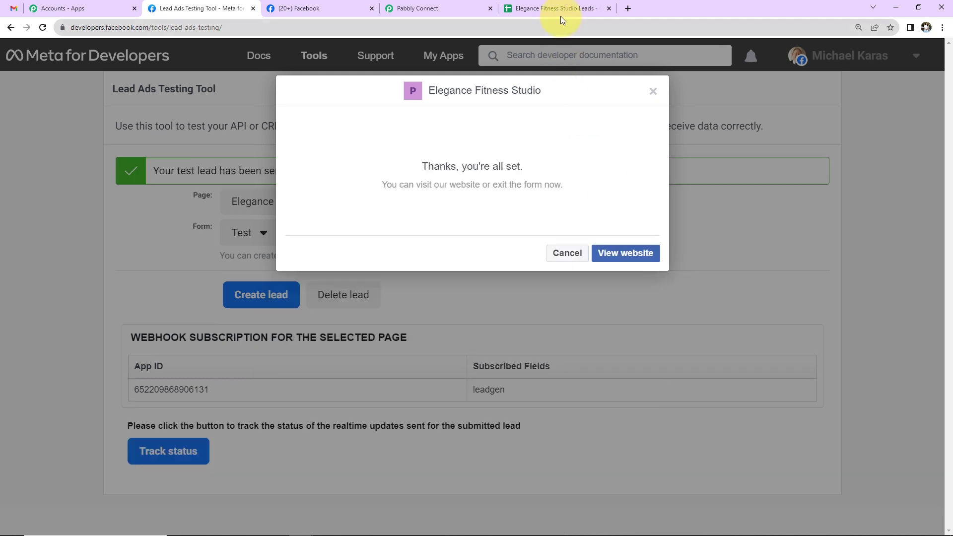
Check that the new lead appears as row 3 in the leads sheet, then return to the workflow
click(560, 11)
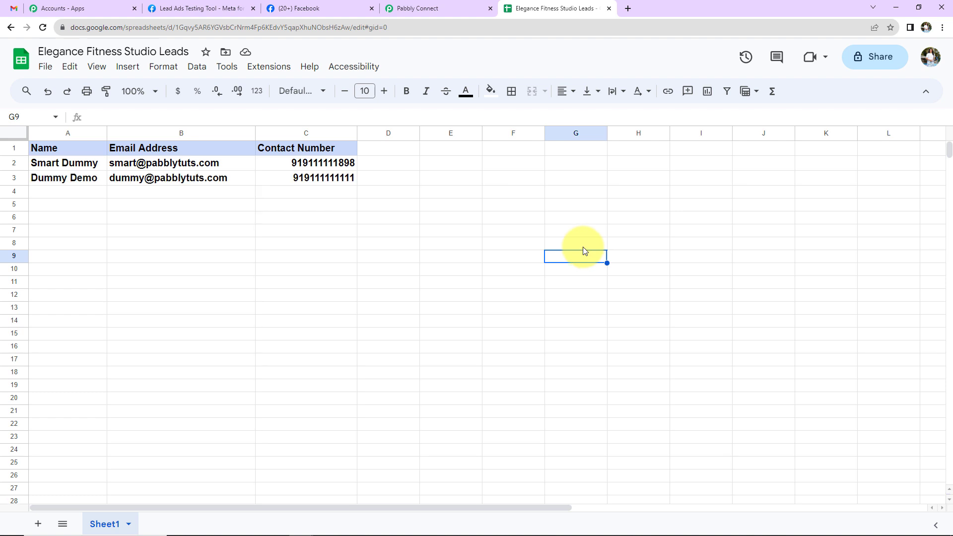
click(449, 8)
scroll(934, 269, up, 20)
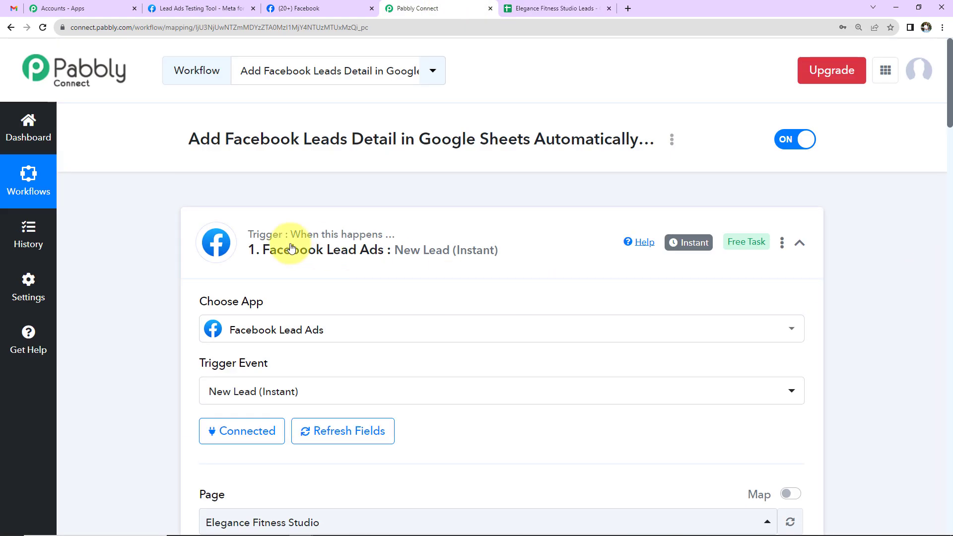
Collapse the Facebook Lead Ads trigger and Google Sheets action cards and view the workflow options
click(802, 246)
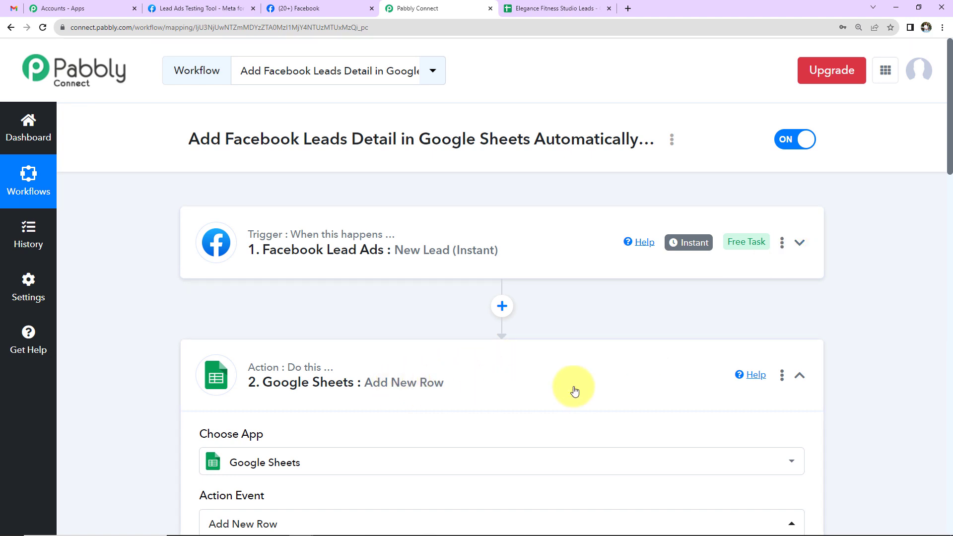
click(797, 377)
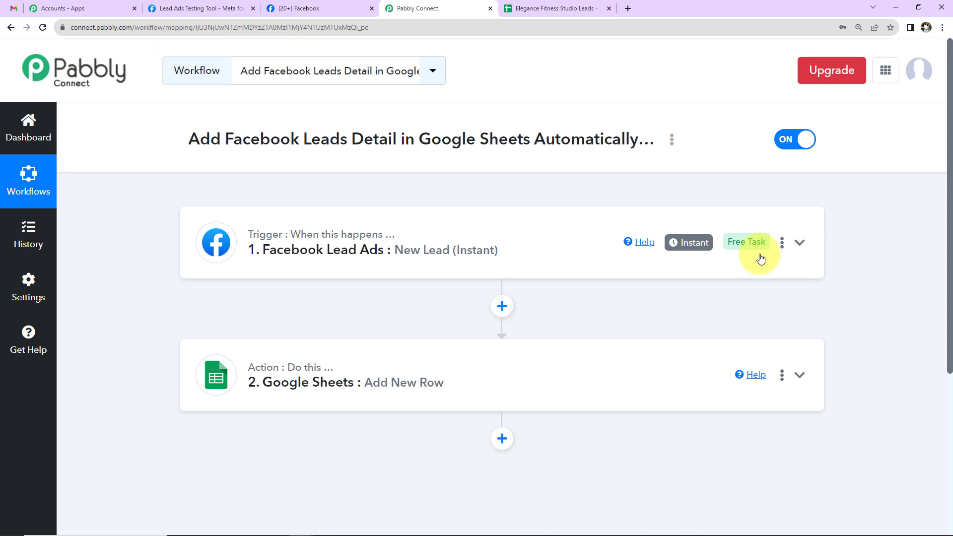
click(671, 141)
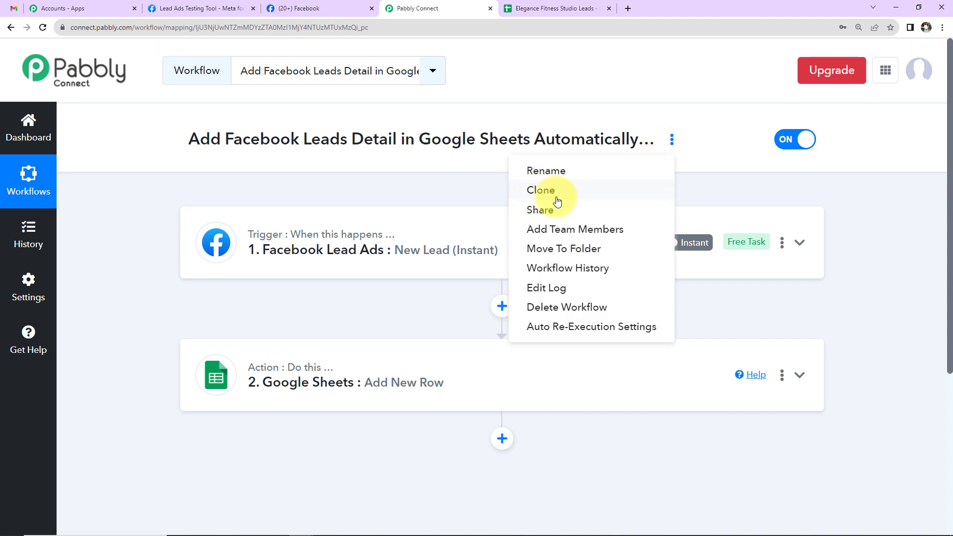
click(469, 195)
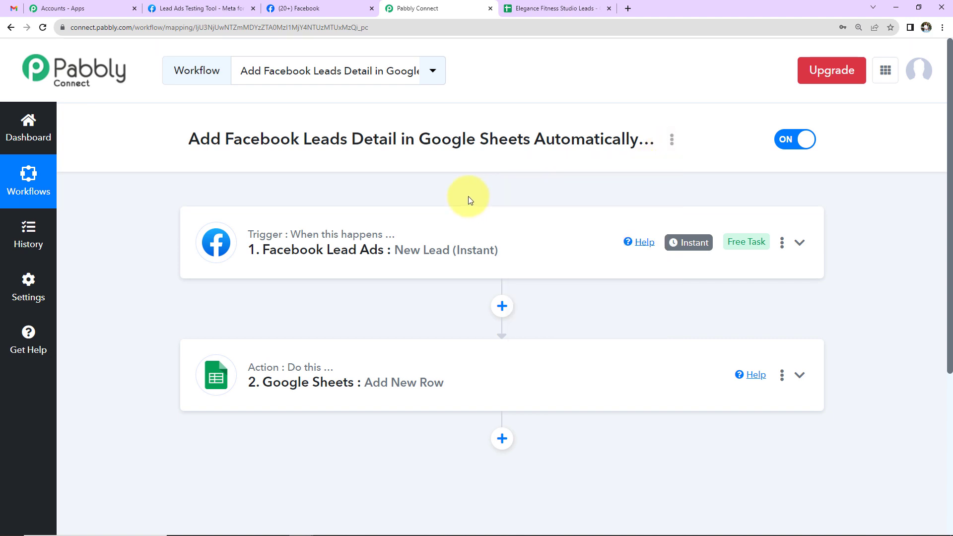